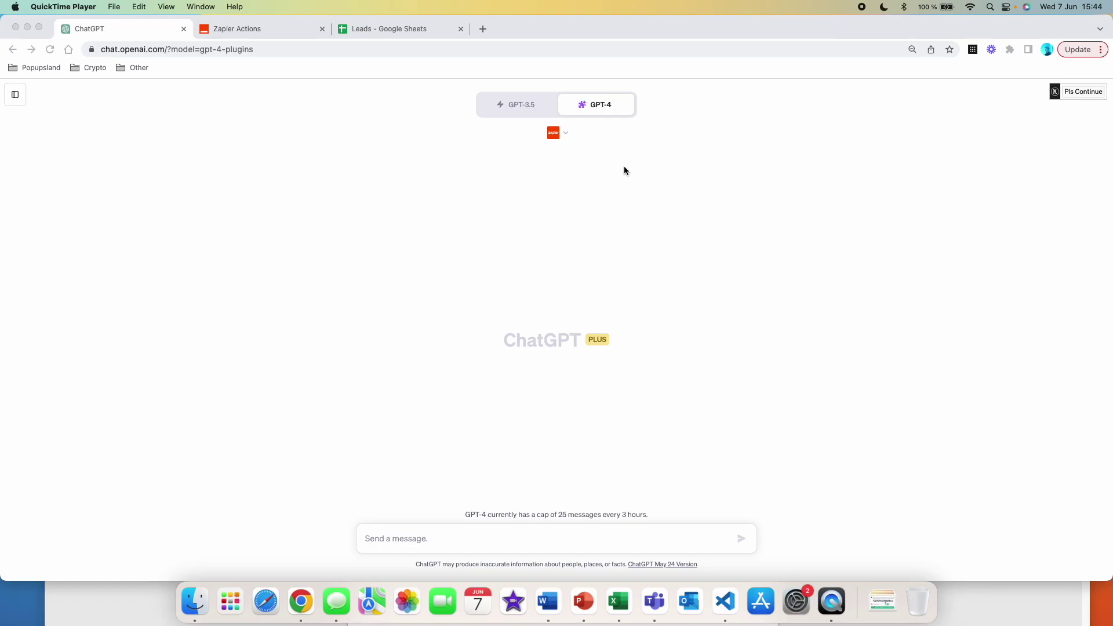
Step: Check ChatGPT's enabled plugins and search the plugin store for 'zapier'
click(563, 134)
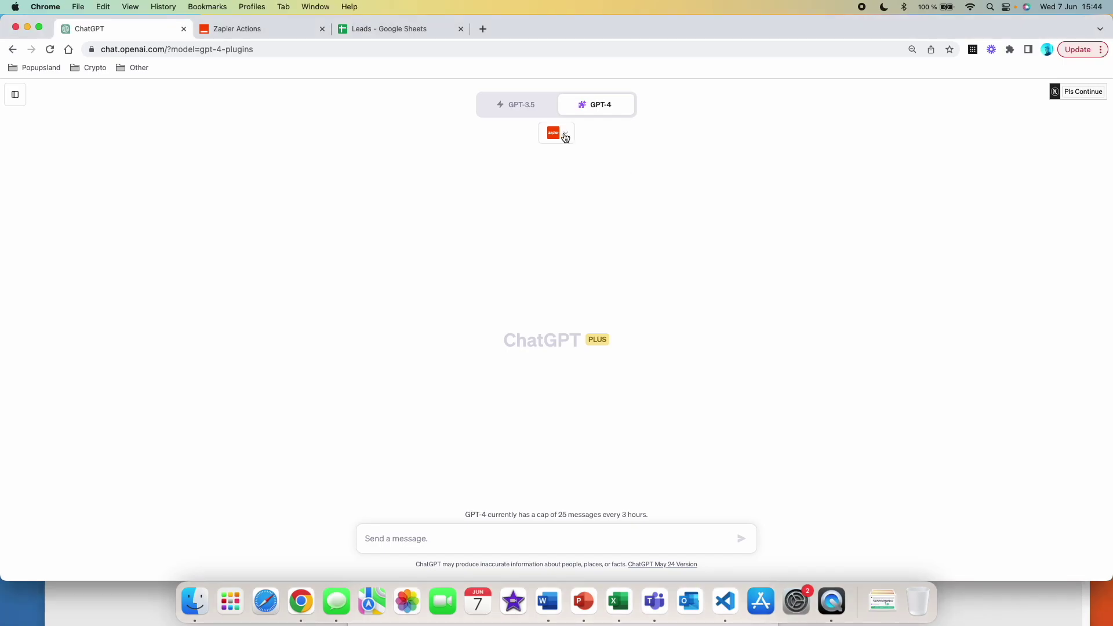
click(562, 134)
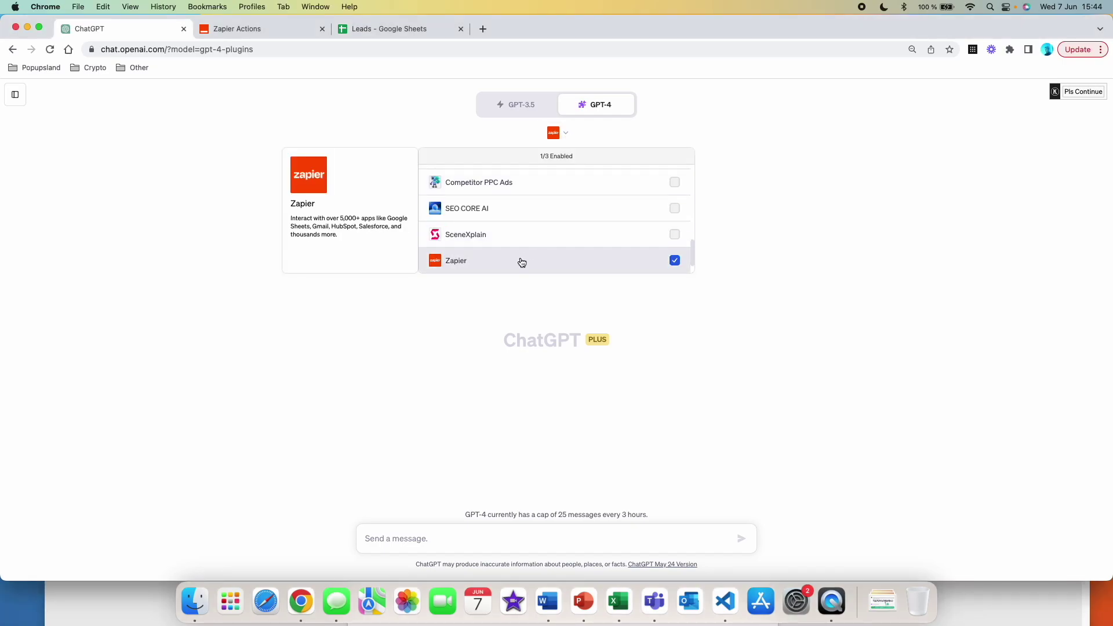
scroll(522, 262, down, 1)
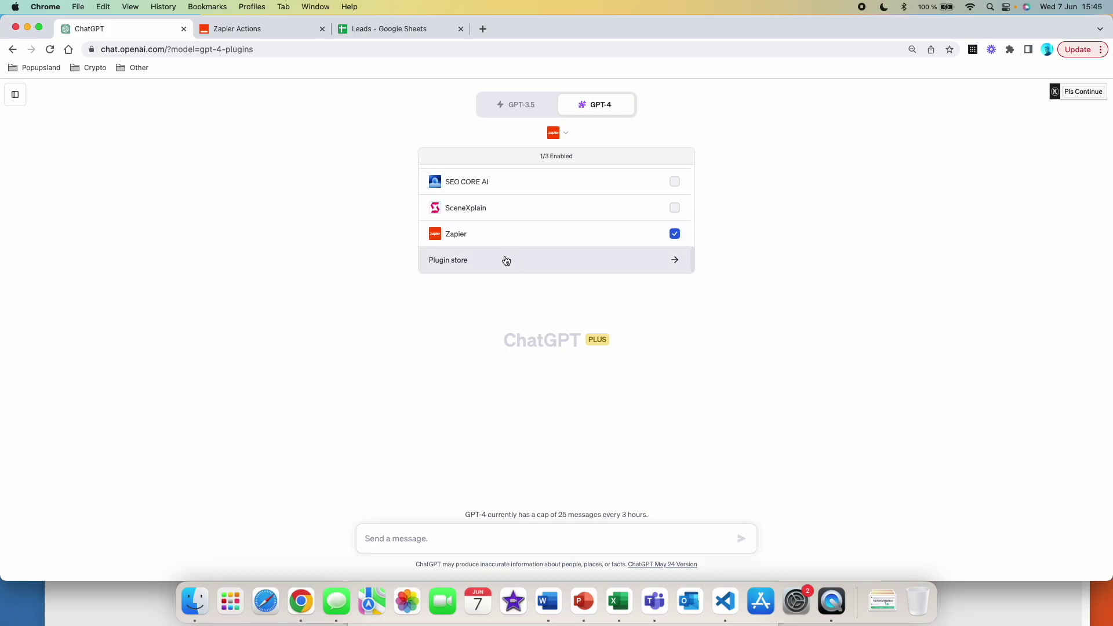
click(469, 262)
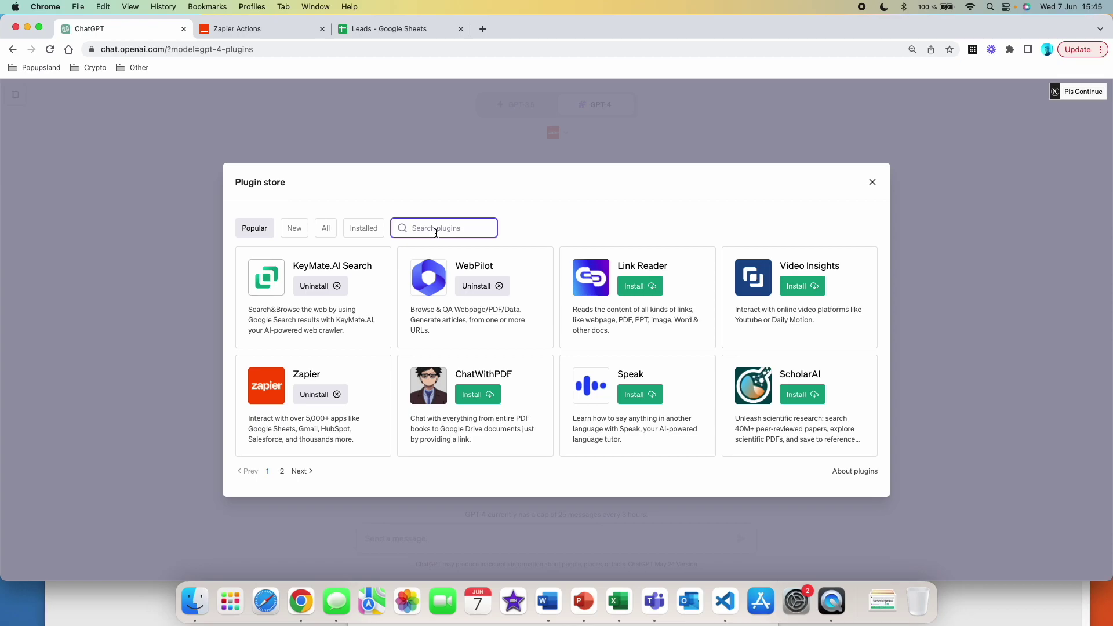
text(zapier)
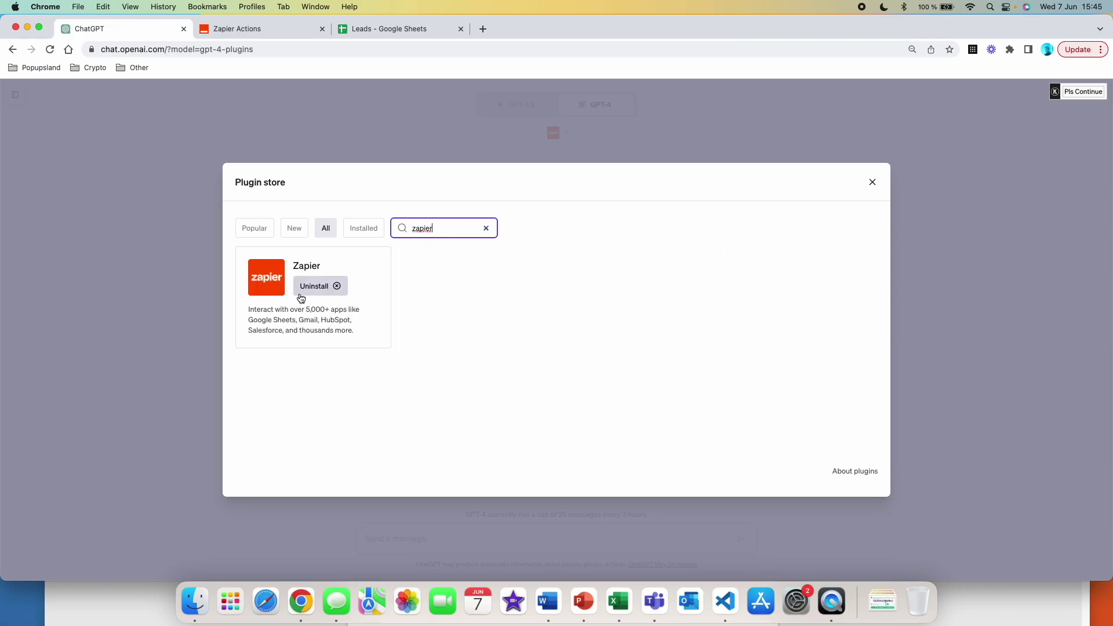
key(Escape)
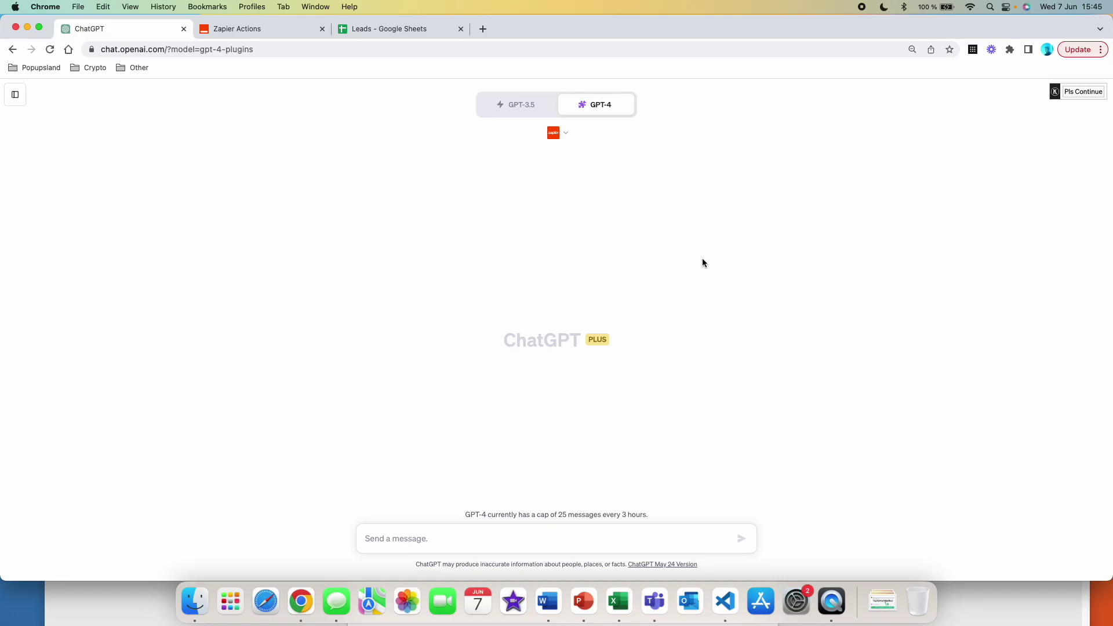
Step: Browse the saved Zapier actions list, briefly returning to the ChatGPT chat
click(242, 28)
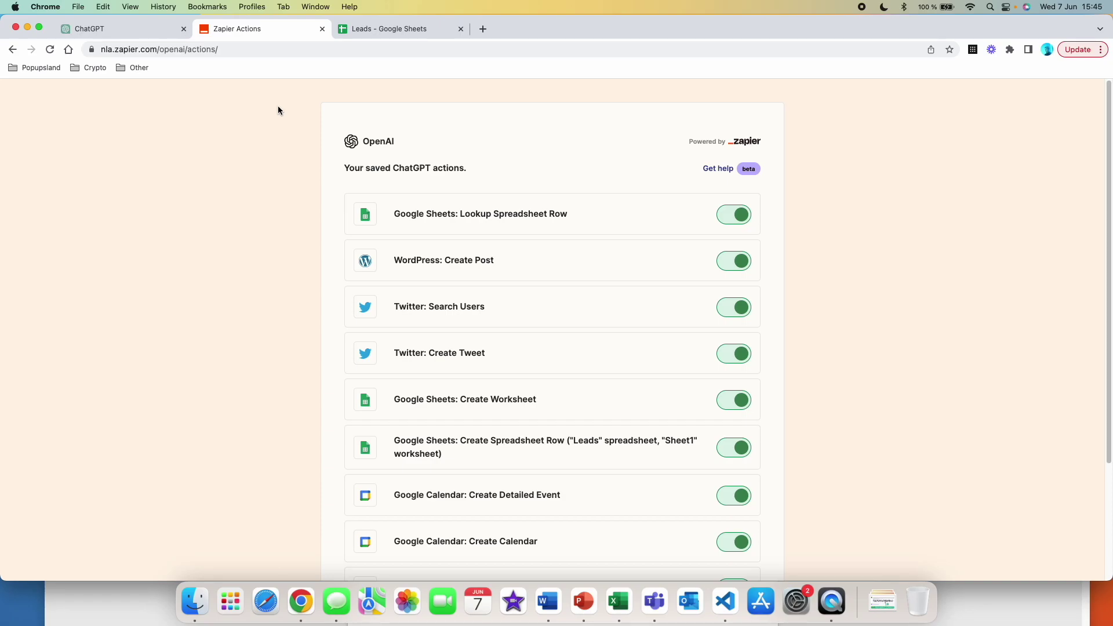
scroll(291, 362, down, 3)
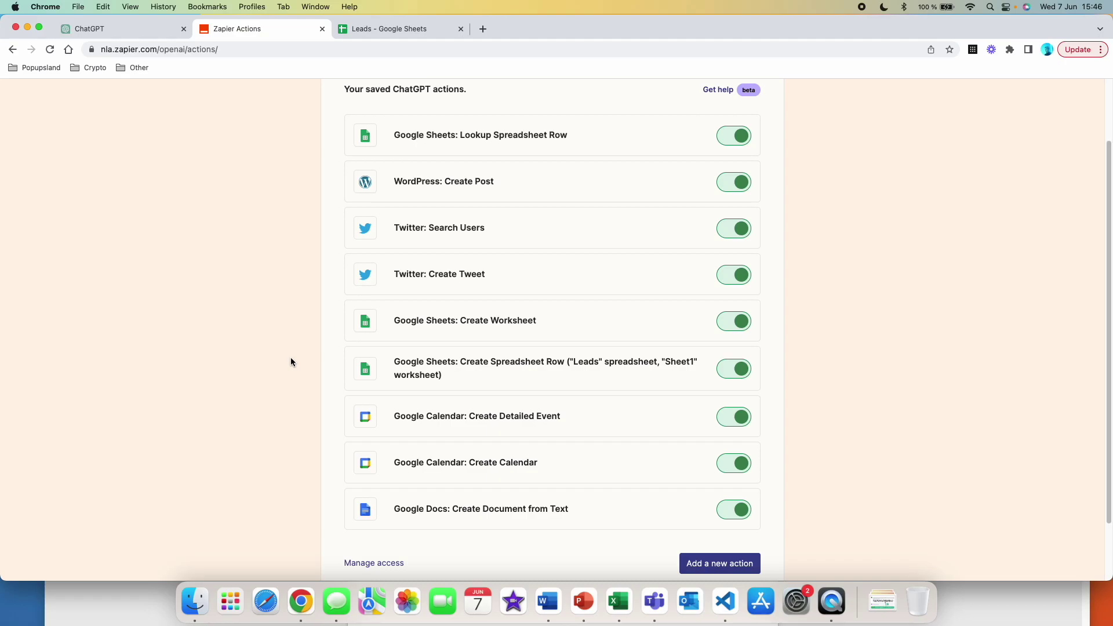
scroll(278, 204, up, 3)
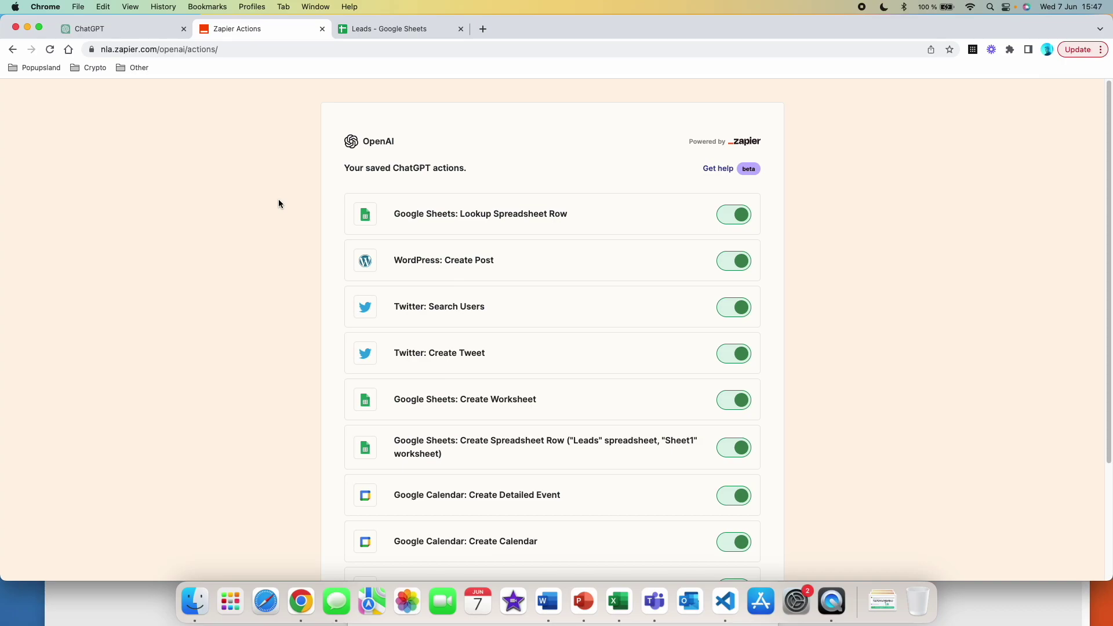
click(151, 25)
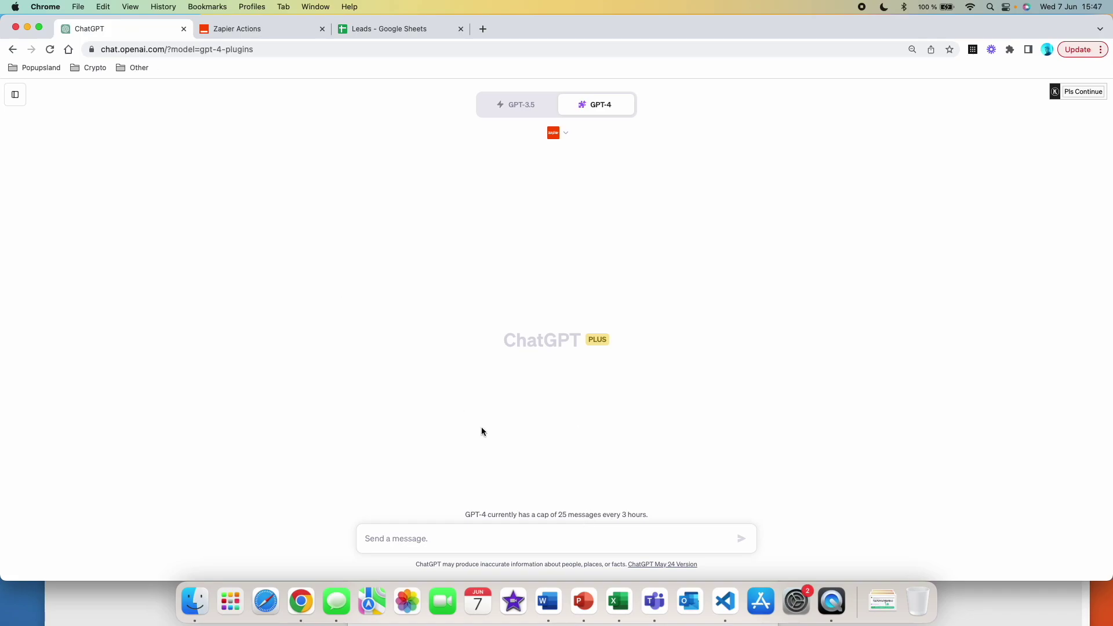
click(238, 28)
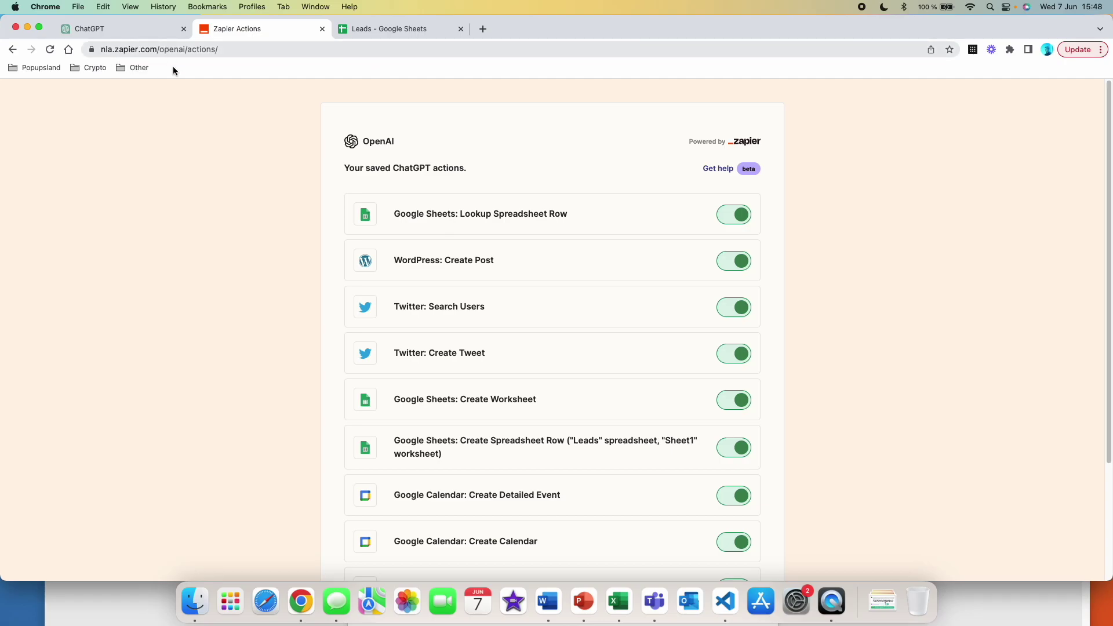
scroll(780, 474, down, 5)
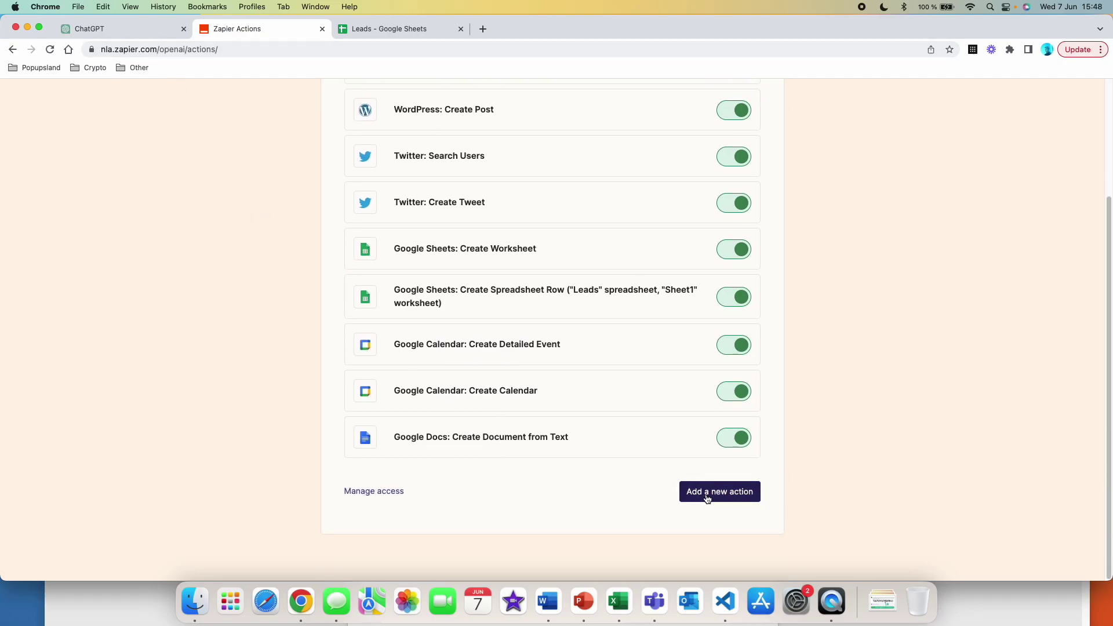
Step: Start a new Zapier action, abandon it, and open Google Sheets: Create Worksheet instead
click(710, 498)
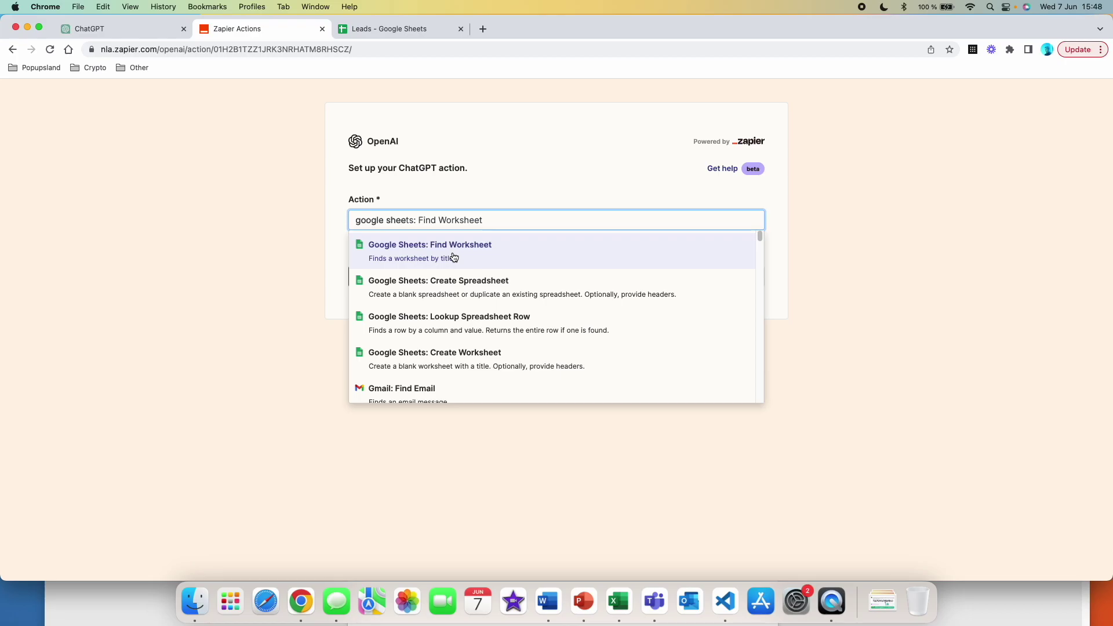
key(super+bracketleft)
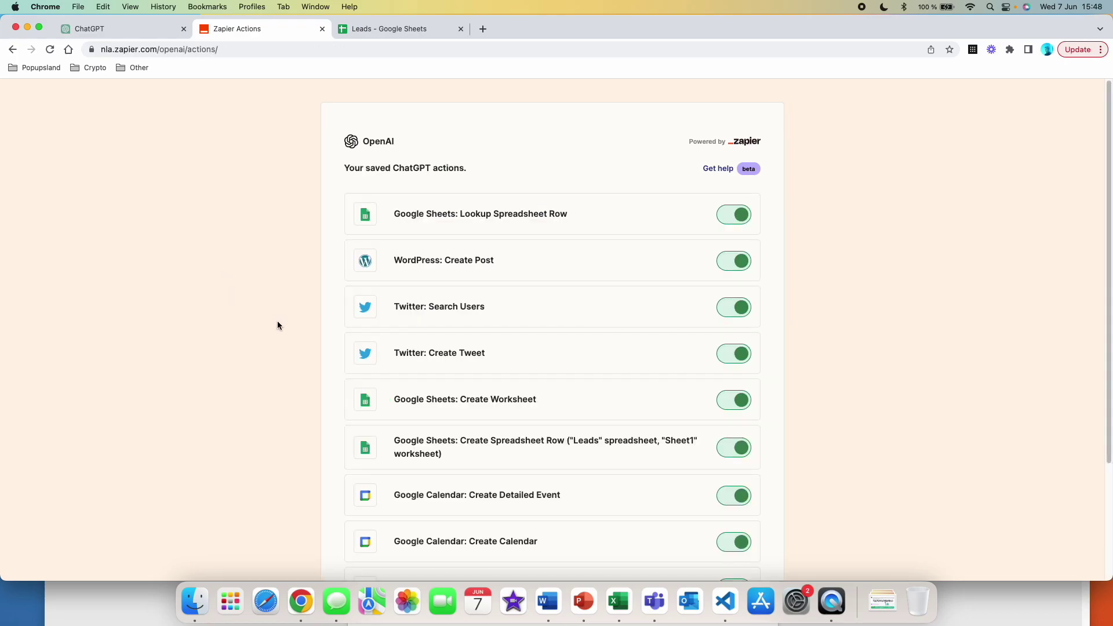
scroll(277, 325, down, 1)
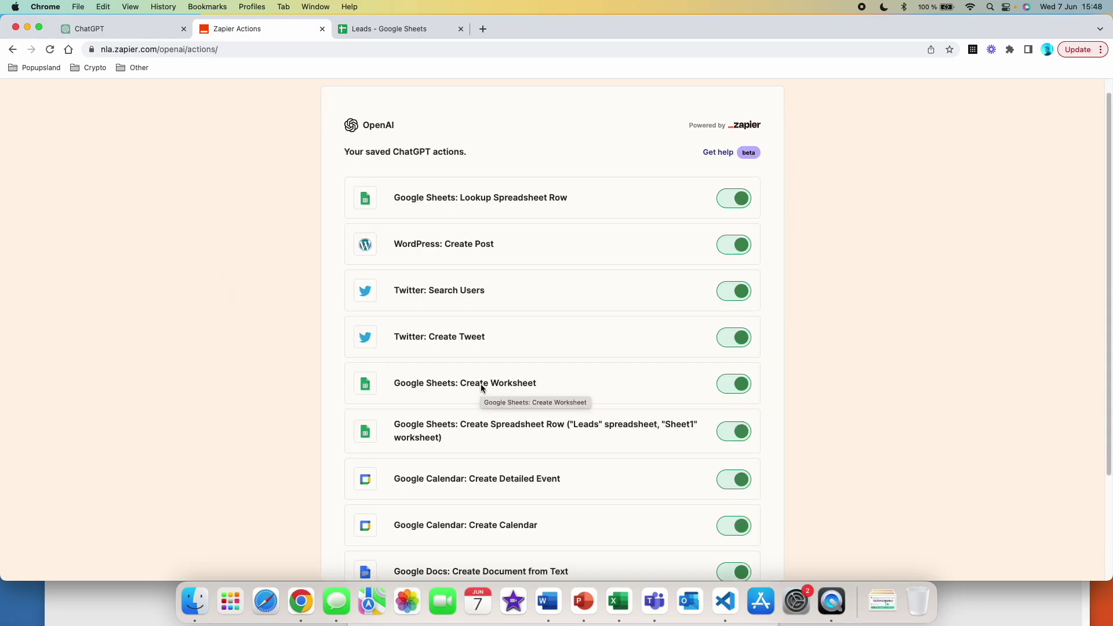
click(455, 387)
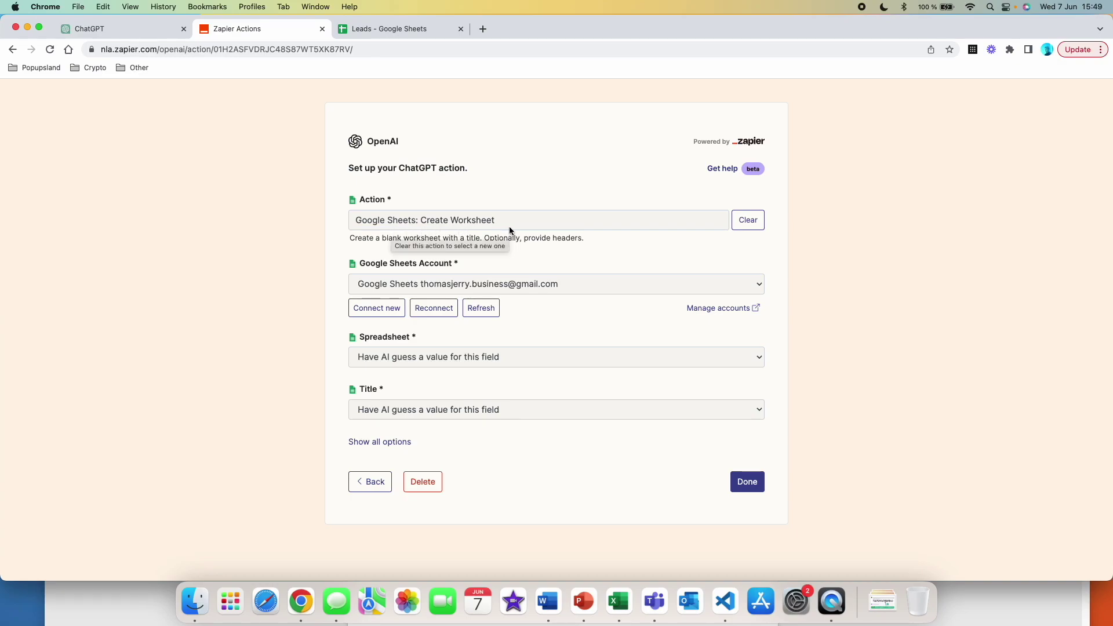
Step: Read the Create Worksheet description and open Manage accounts in a new tab
drag(591, 239, 352, 238)
click(322, 243)
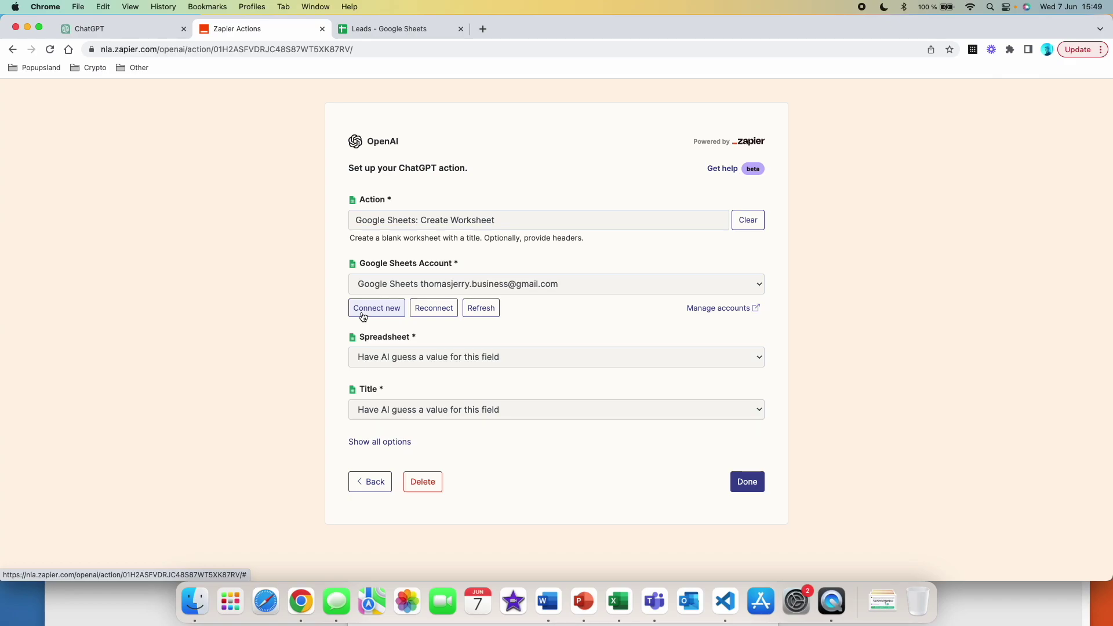
click(744, 309)
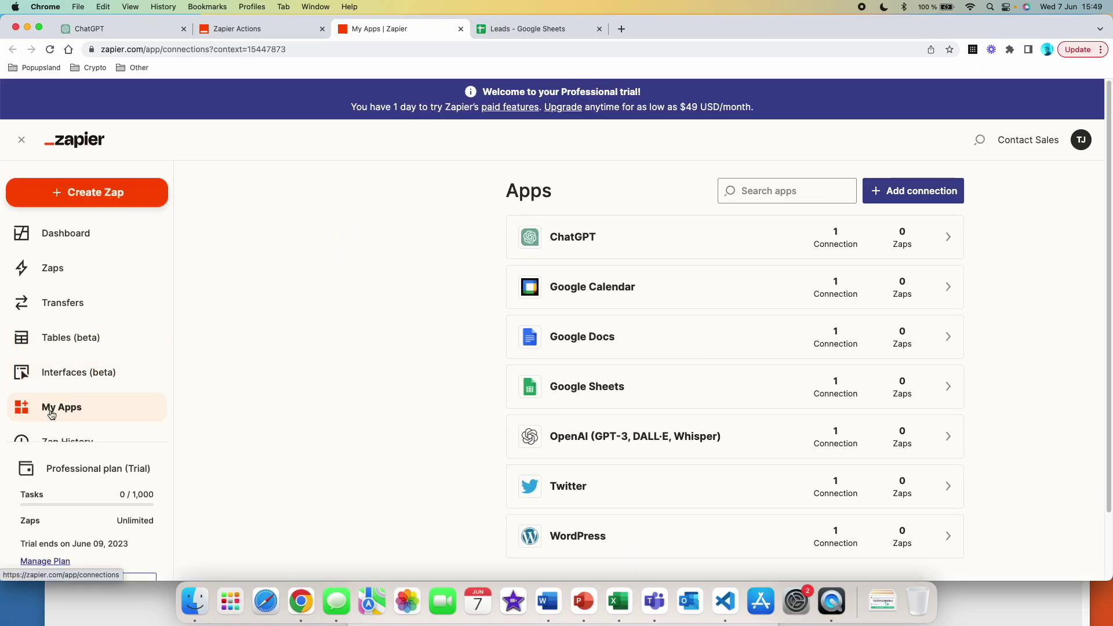
Step: Check that Google Sheets has one connection on My Apps, then close the tab with Cmd+W
scroll(768, 395, down, 2)
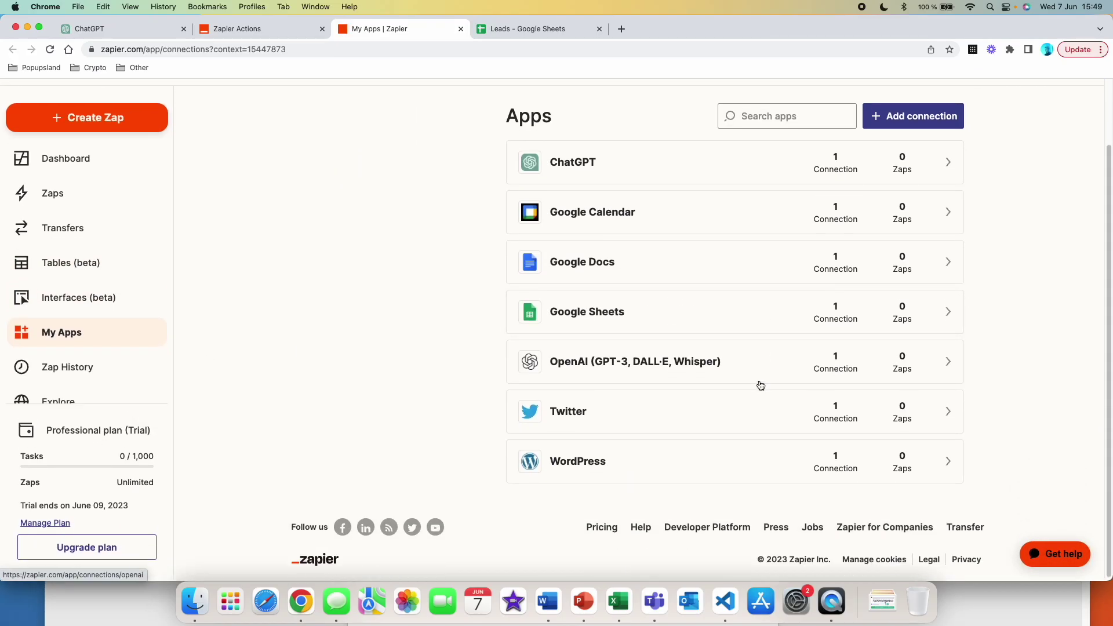
click(913, 120)
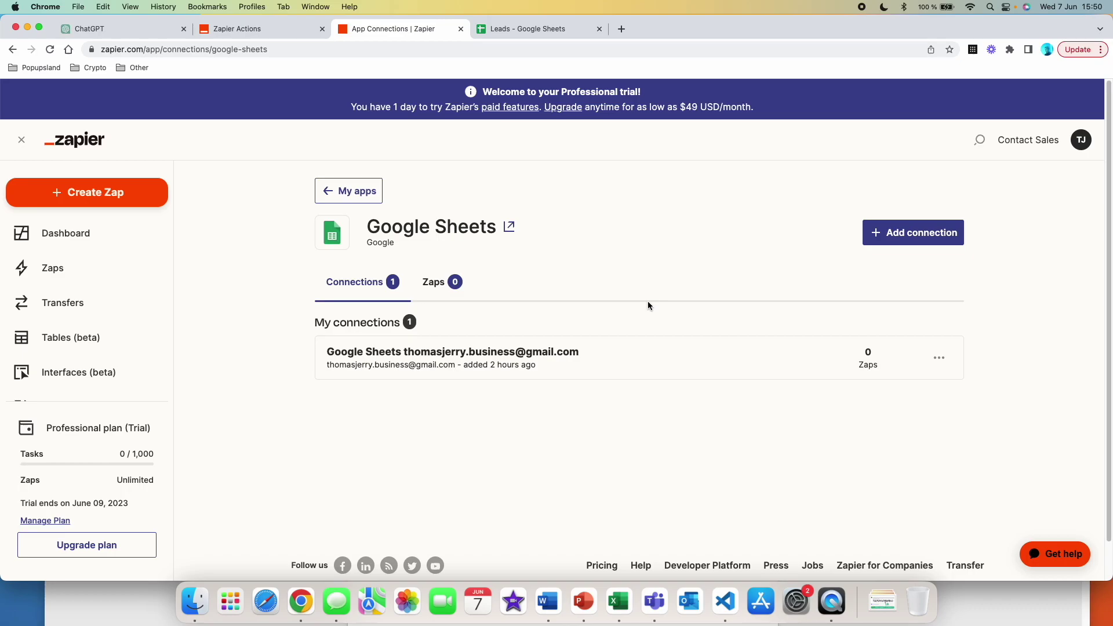
key(super+w)
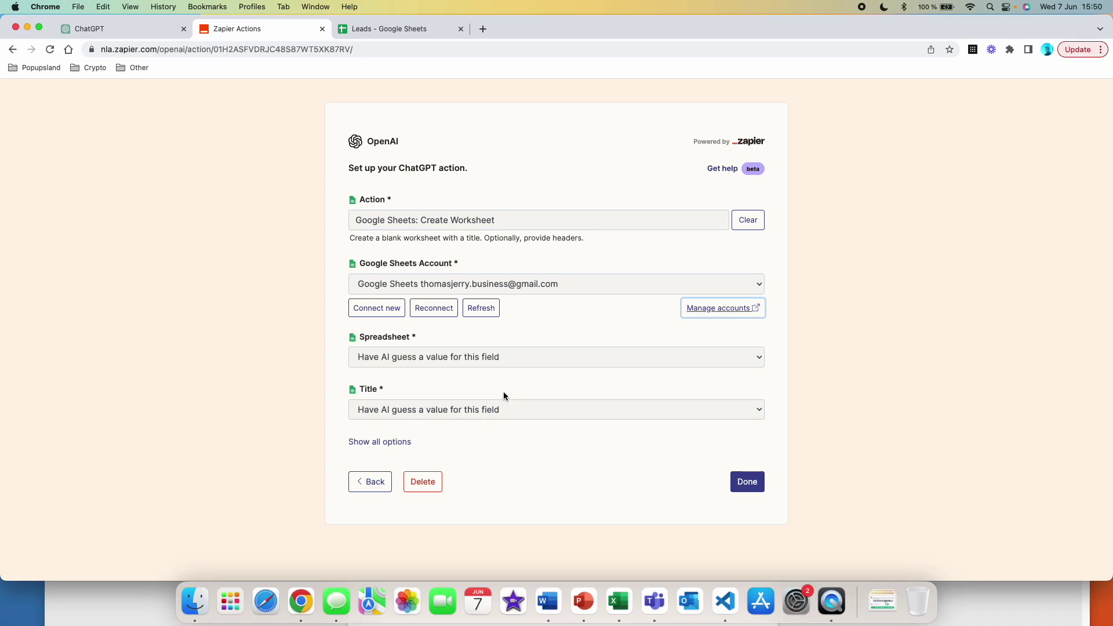
Step: Leave Spreadsheet and Title as 'Have AI guess a value for this field' and hide additional options
click(441, 358)
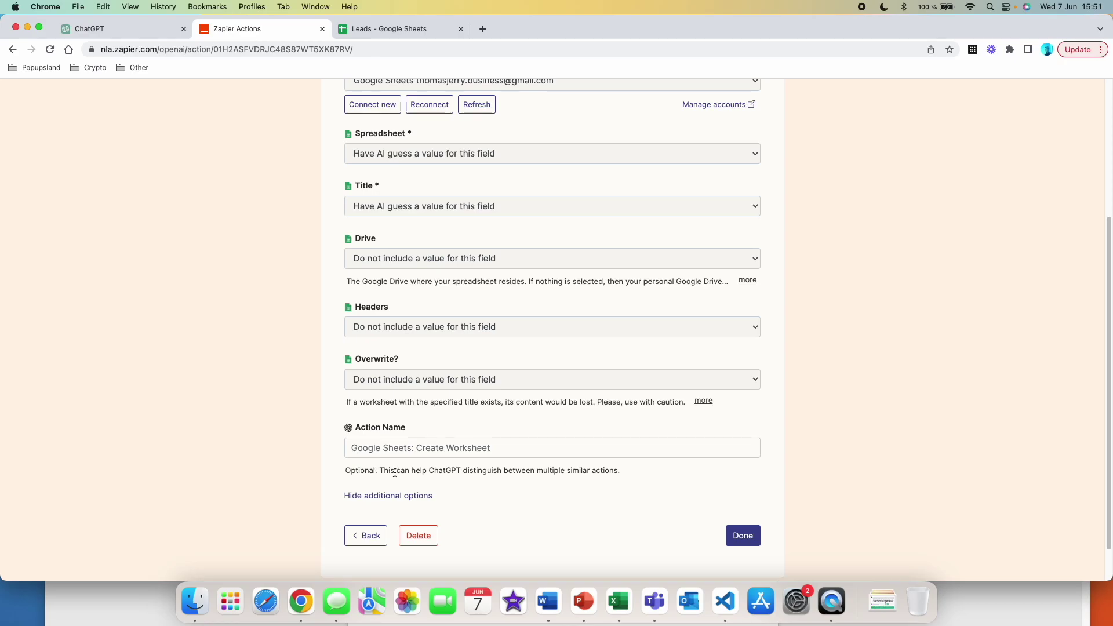
click(404, 497)
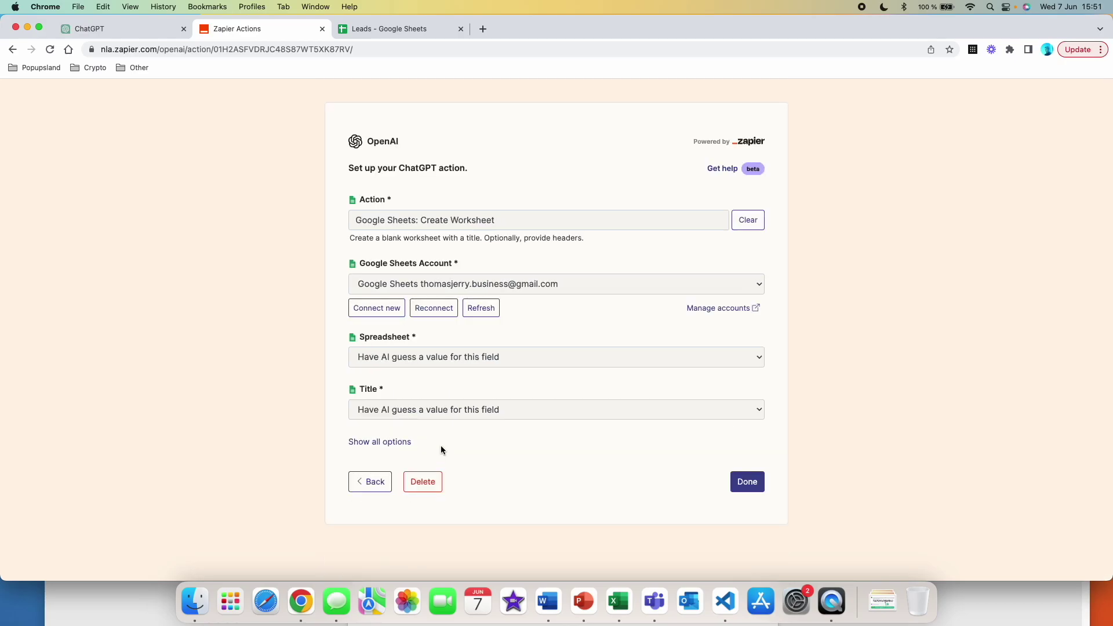
Step: Save the action, verify Zapier is enabled, and send the 'ChatGPT test worksheet' request
click(746, 481)
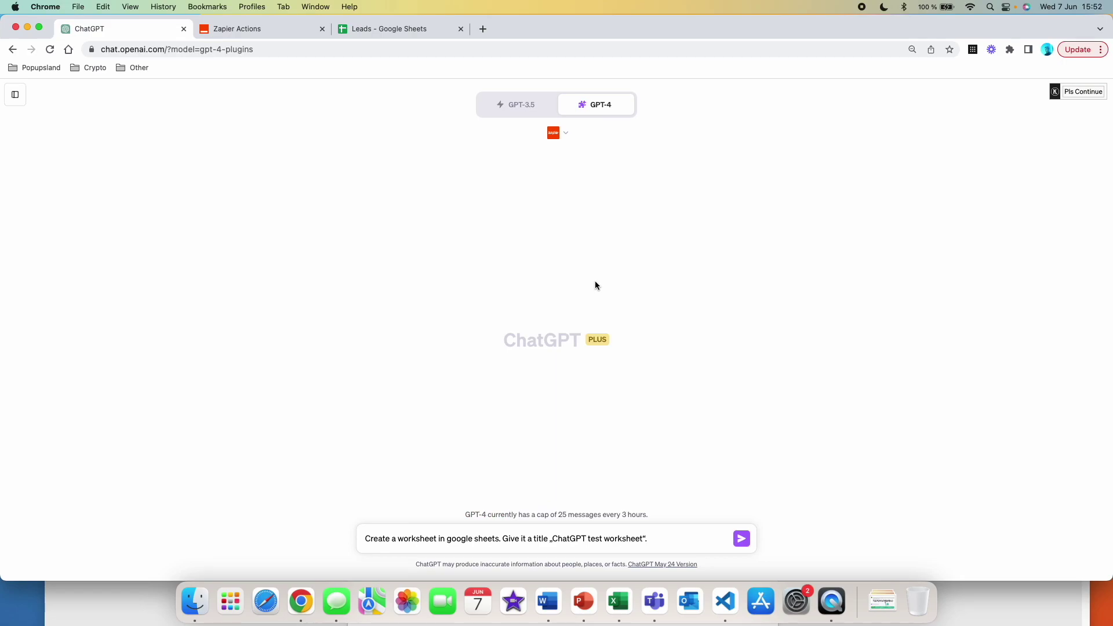
click(556, 143)
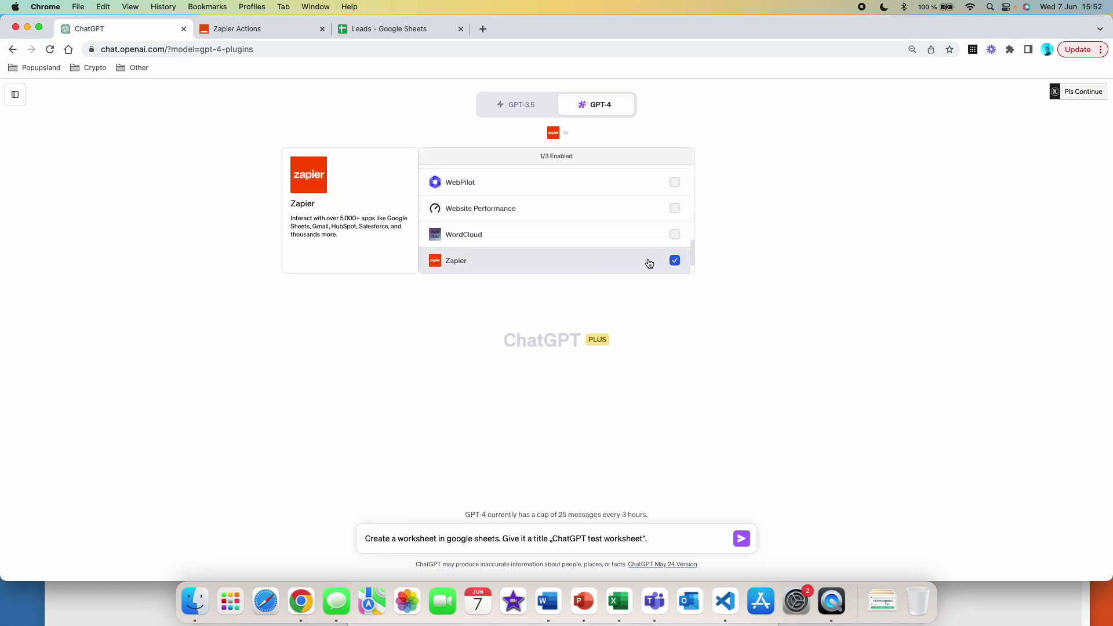
click(720, 424)
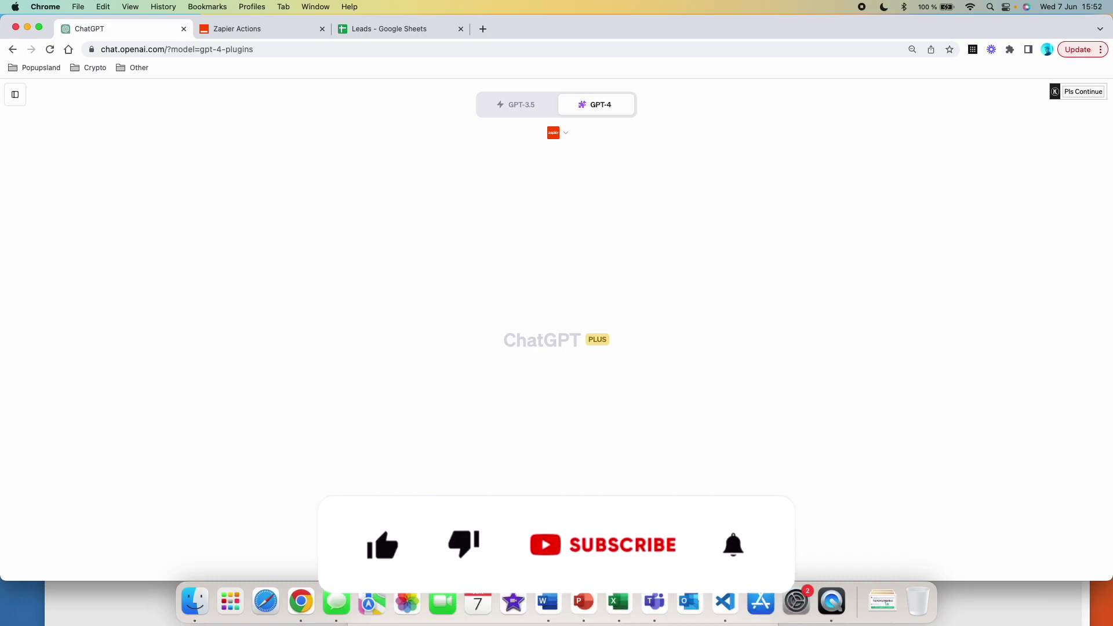
click(741, 539)
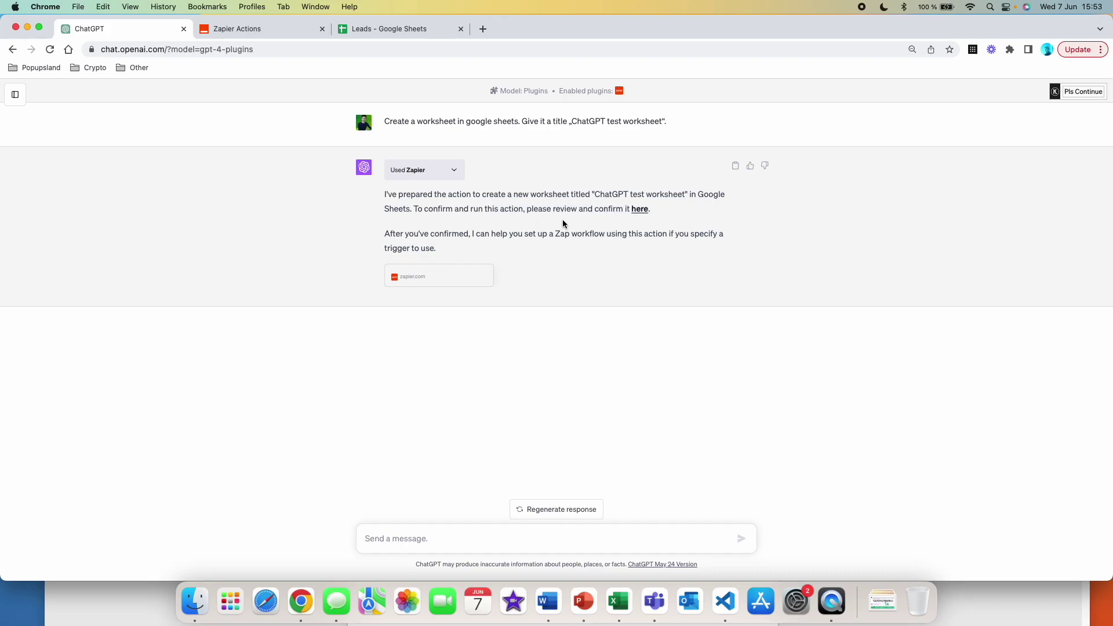
Step: Run Create Worksheet from ChatGPT's 'here' link and switch to the Leads spreadsheet
click(640, 210)
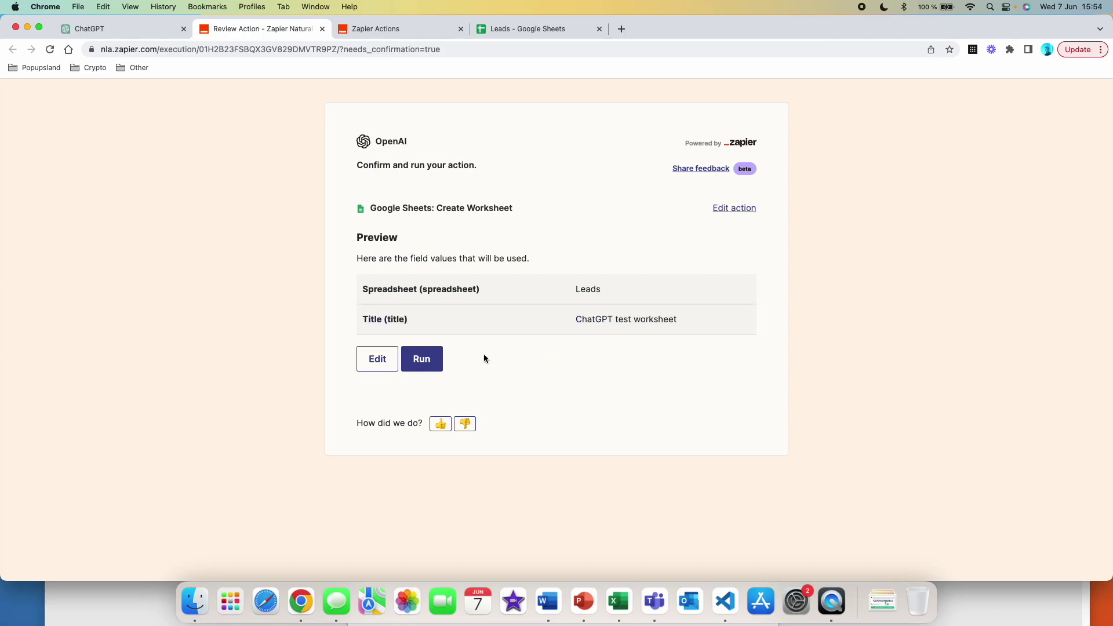
click(418, 362)
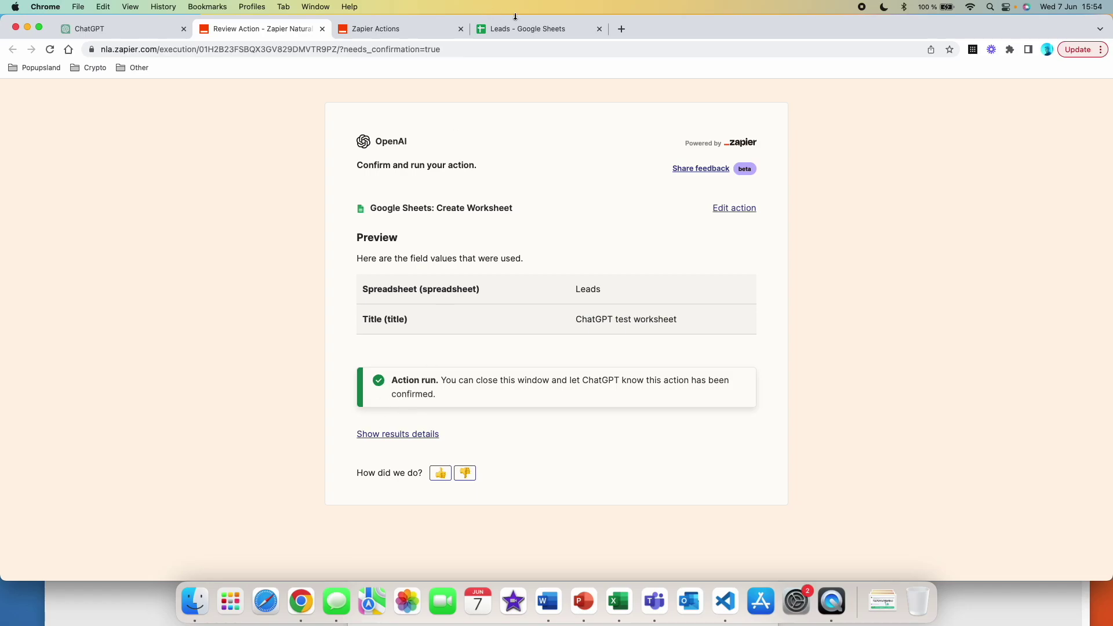
click(545, 32)
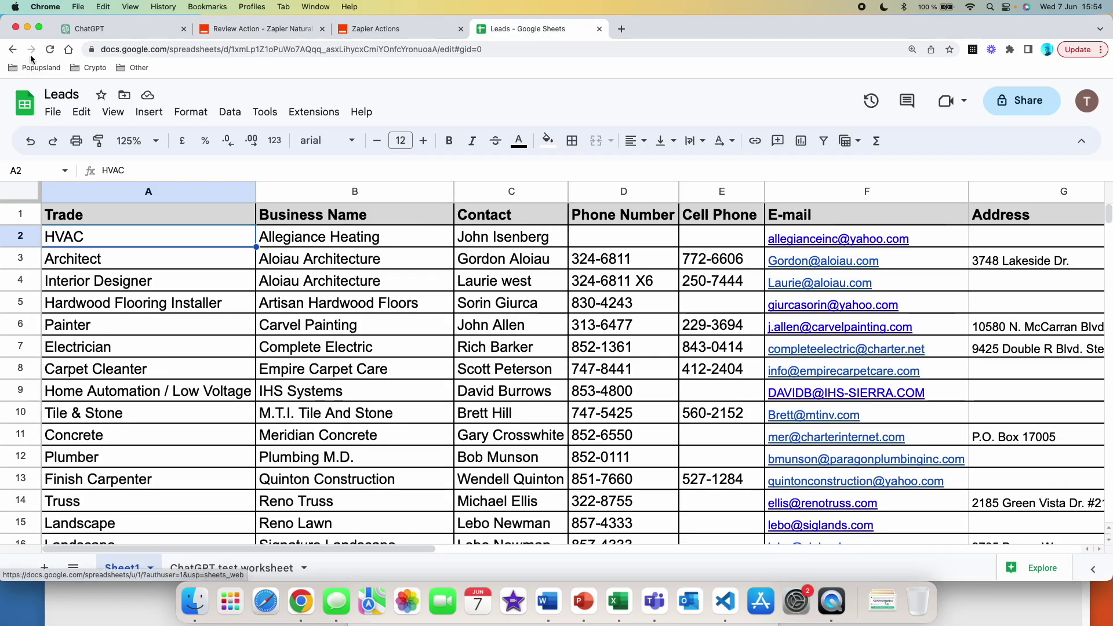
Step: Reload Leads, view the empty ChatGPT test worksheet tab, then check cell B6 on Sheet1
click(50, 50)
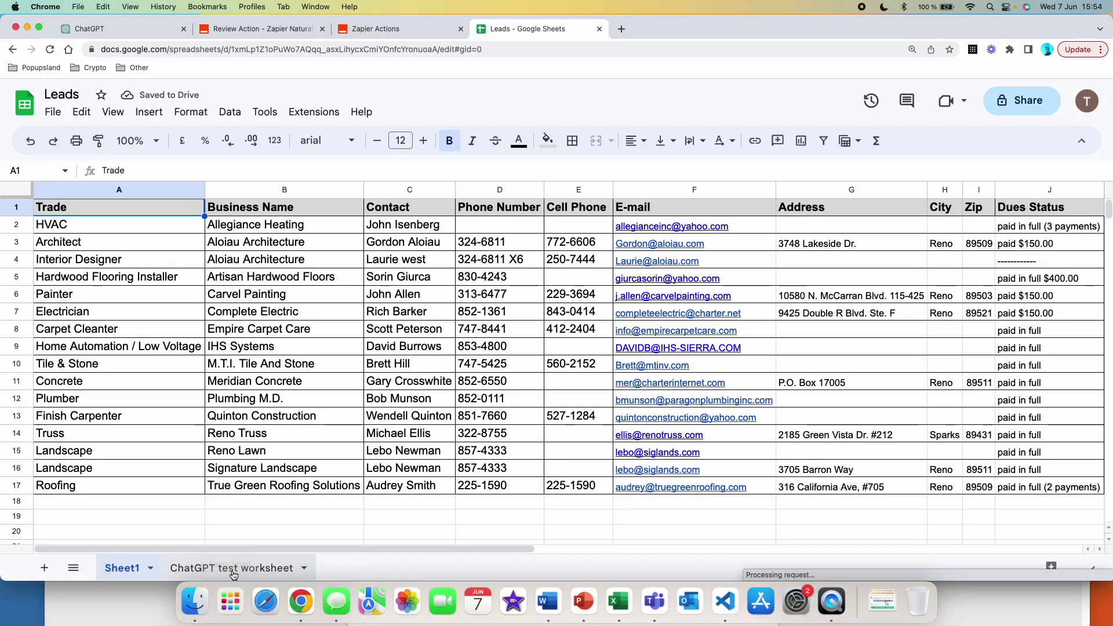
click(236, 567)
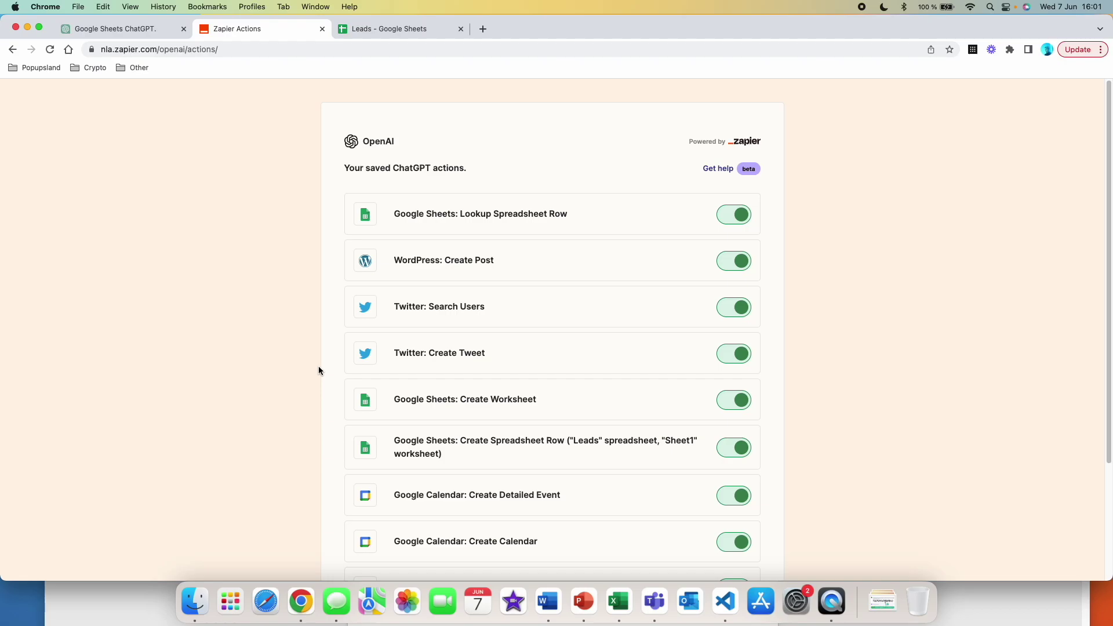
click(399, 28)
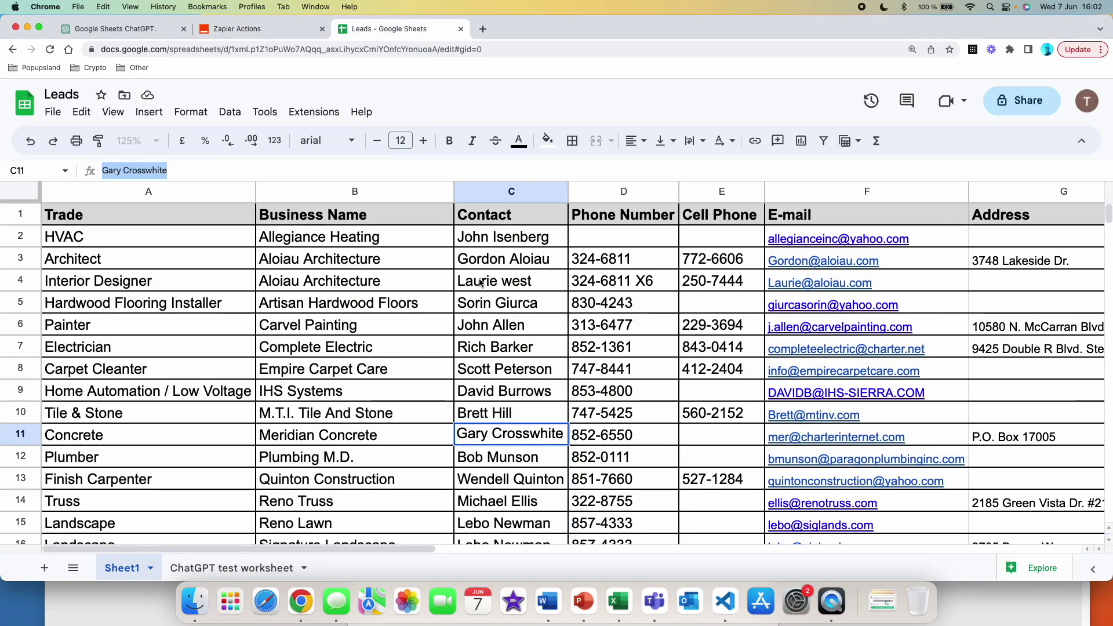
click(399, 334)
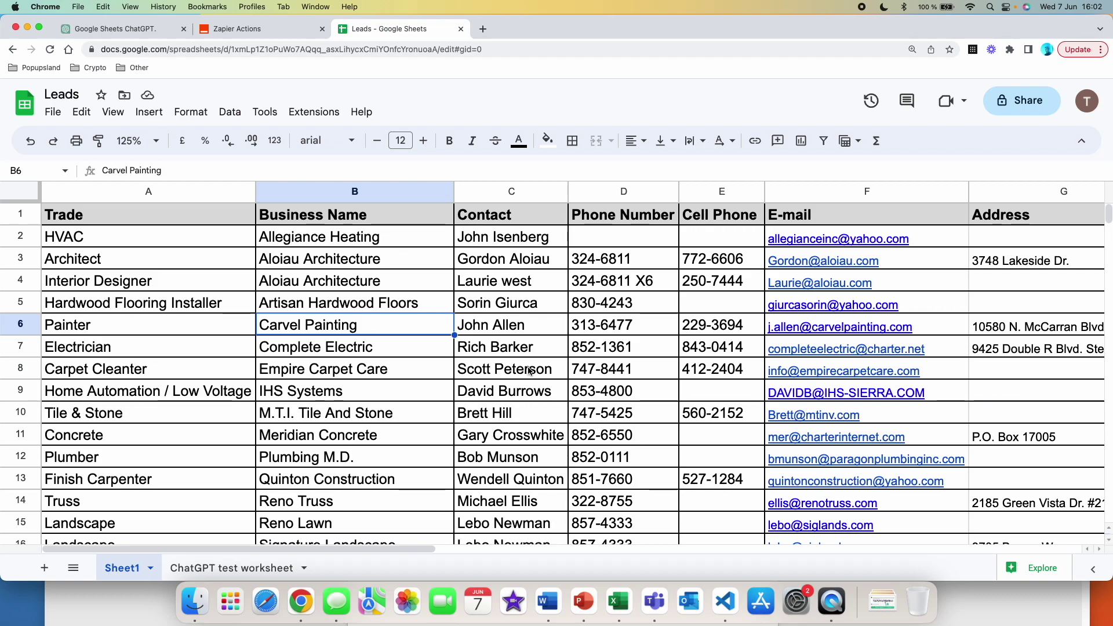
key(ctrl+shift+Tab)
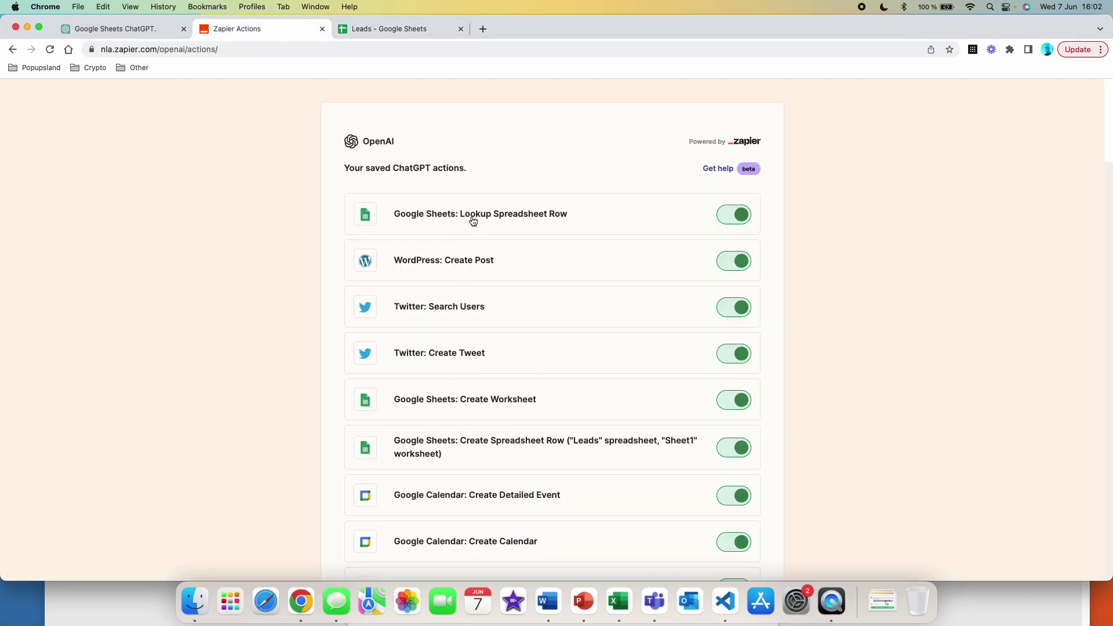
Step: Inspect Lookup Spreadsheet Row's AI-guessed fields, then draft a Sheet1 Contact-column lookup for Meridian Concrete
click(506, 214)
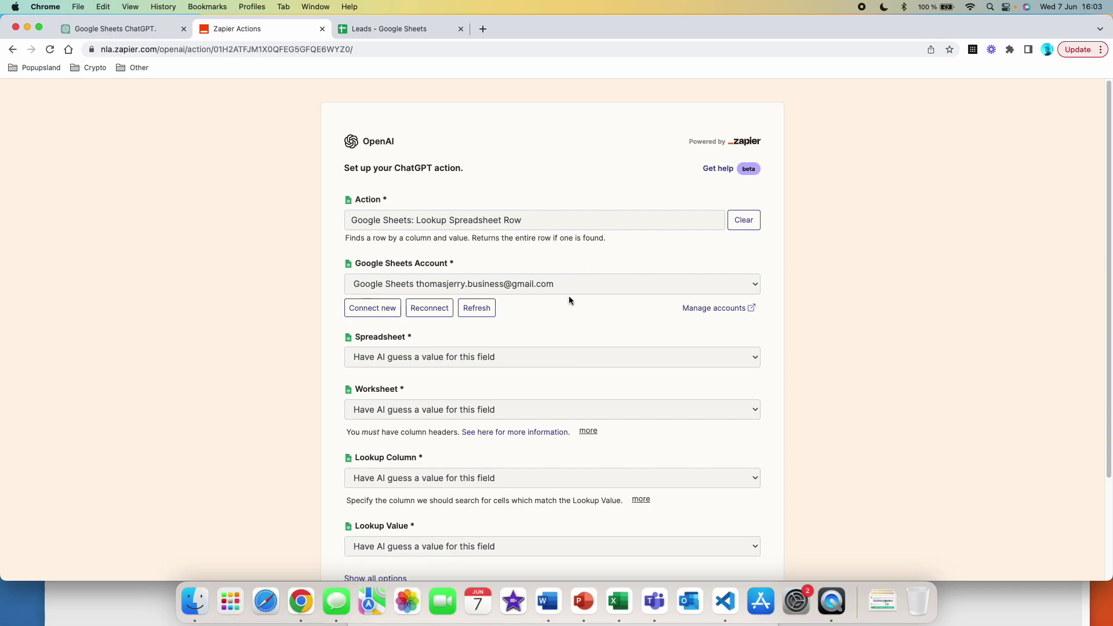
scroll(539, 256, down, 3)
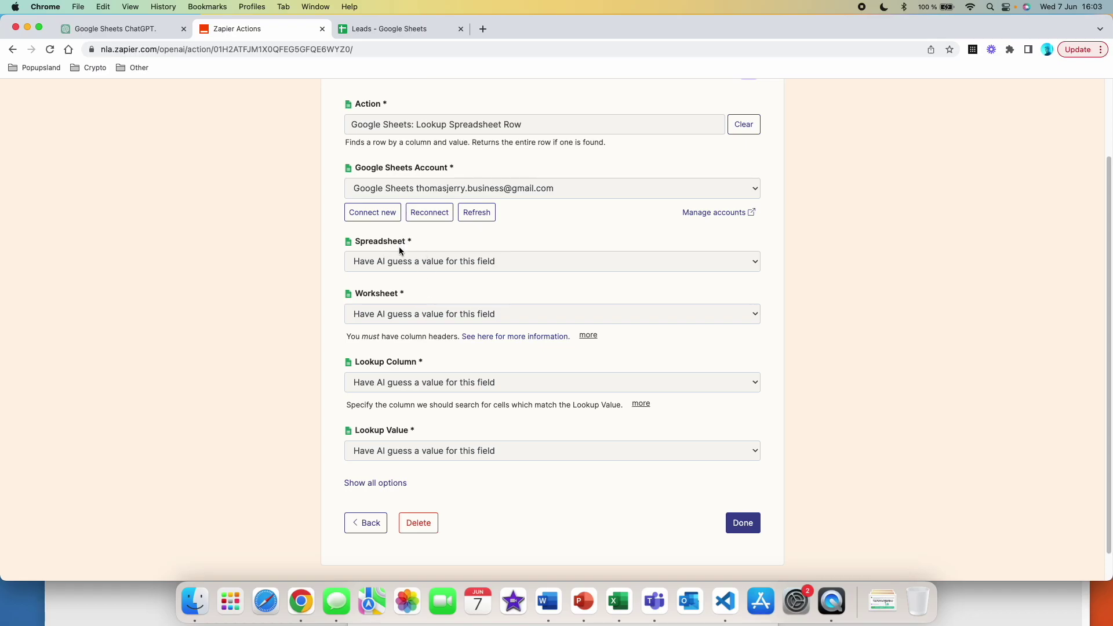
click(387, 26)
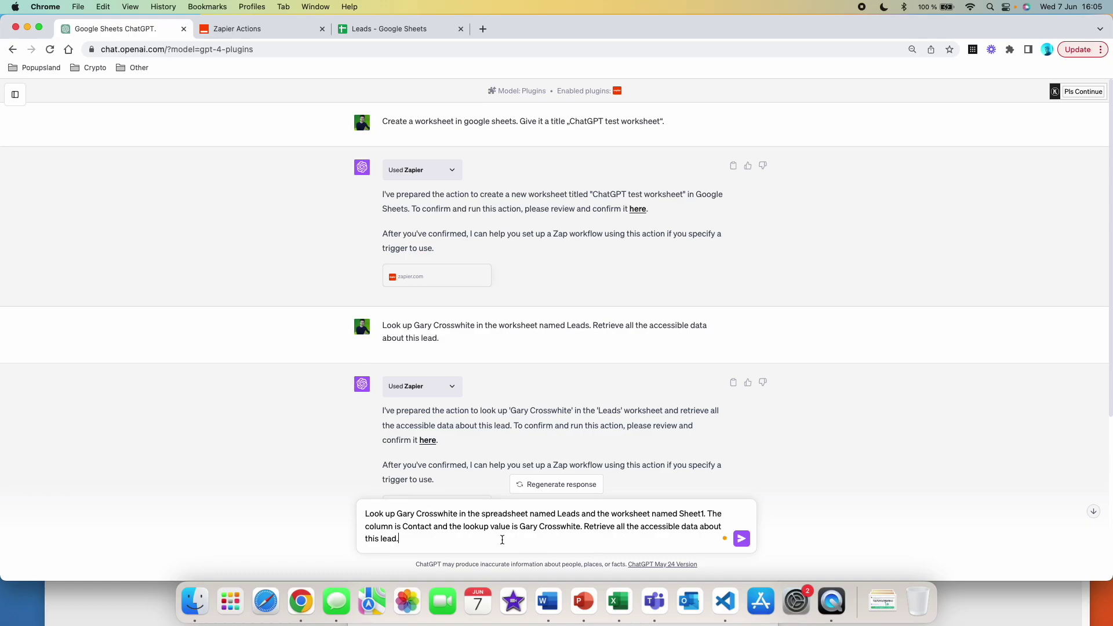
Step: Send the refined lookup prompt and open the Lookup Spreadsheet Row confirmation page
click(741, 540)
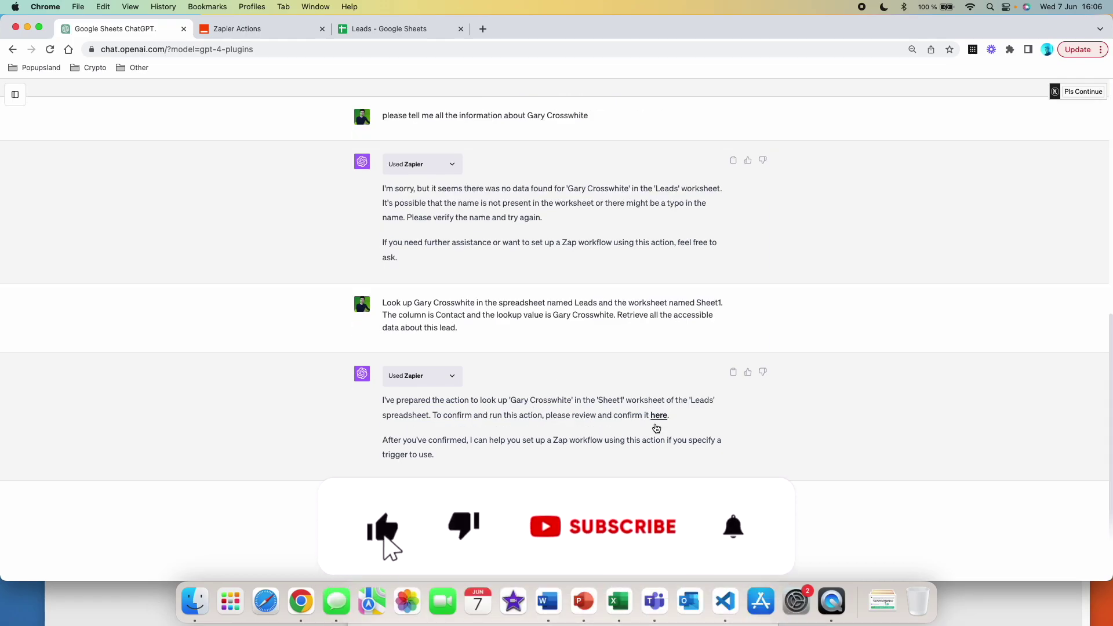
click(658, 384)
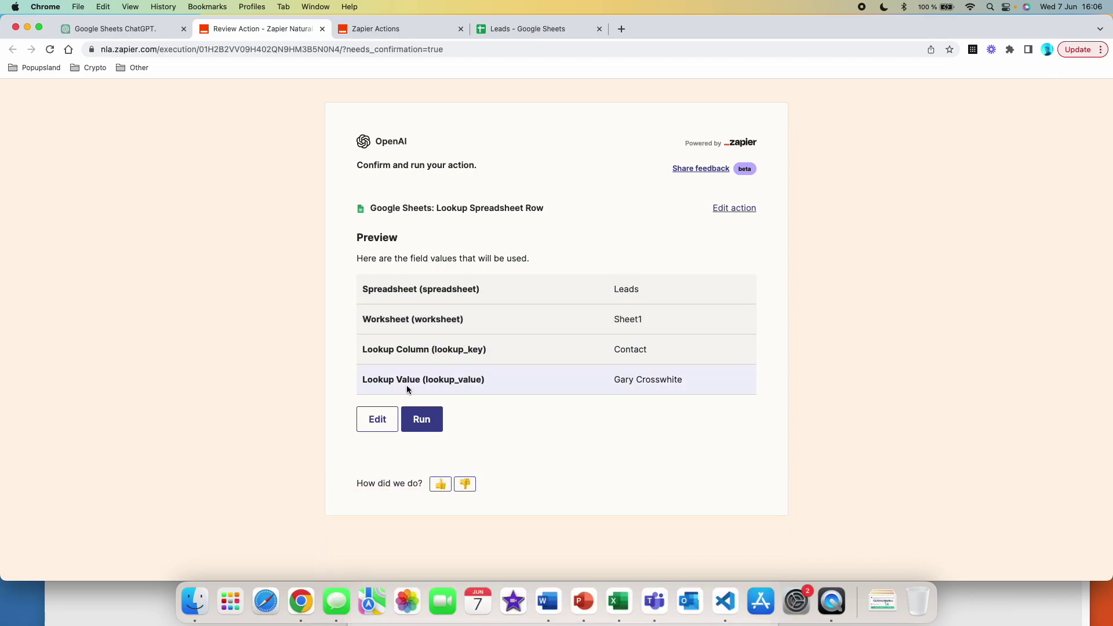
Step: Run the lookup, review row 11's returned contact details, and return to ChatGPT
click(425, 420)
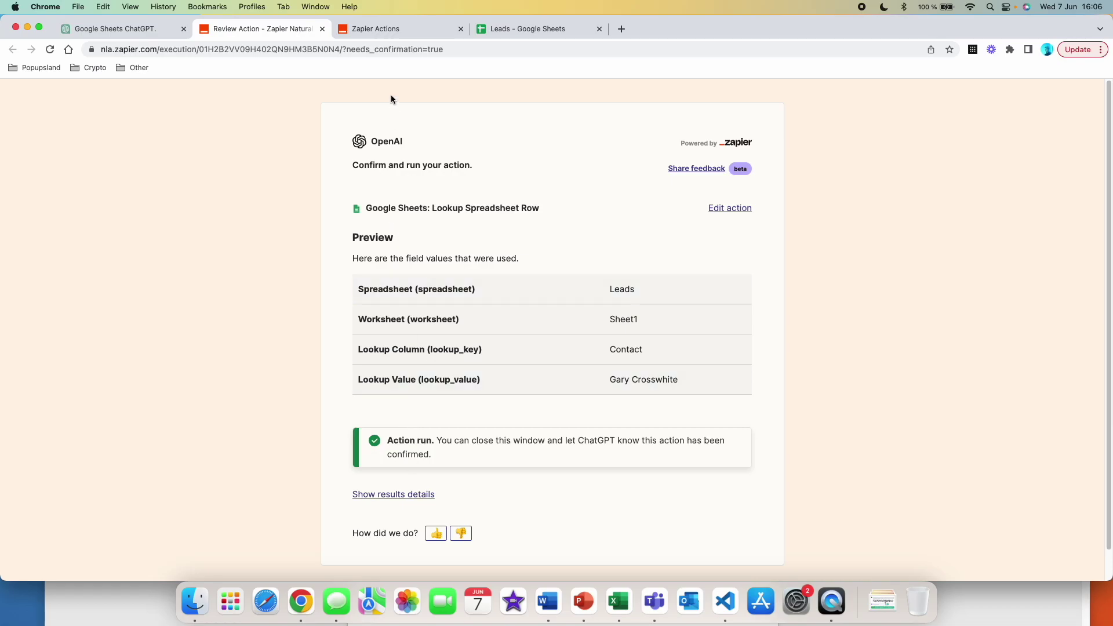
click(413, 496)
scroll(562, 487, down, 10)
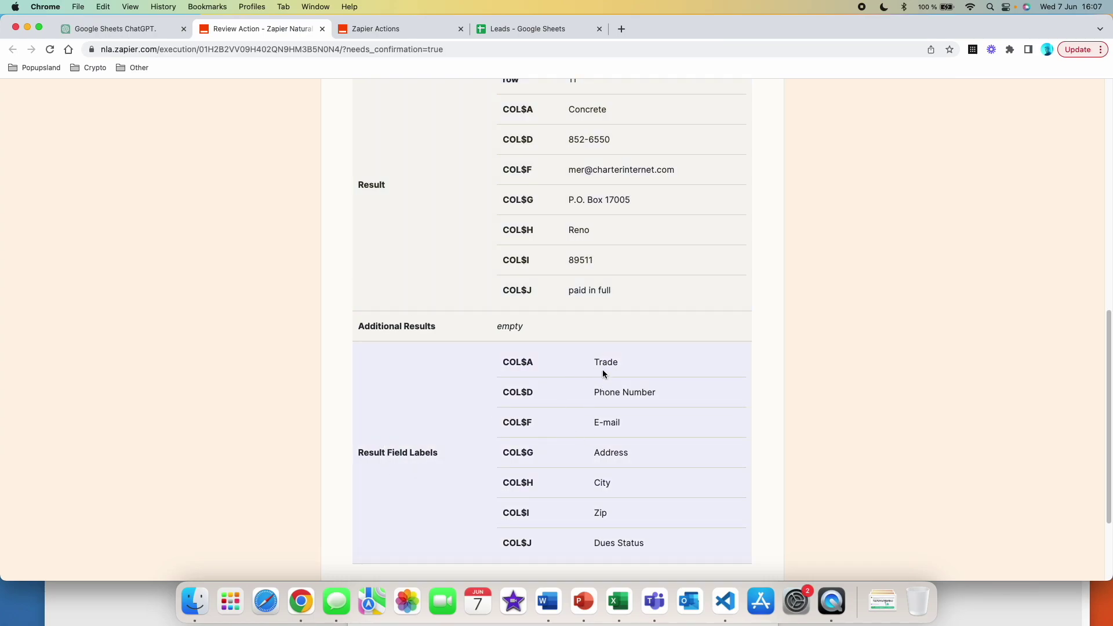
scroll(623, 433, up, 3)
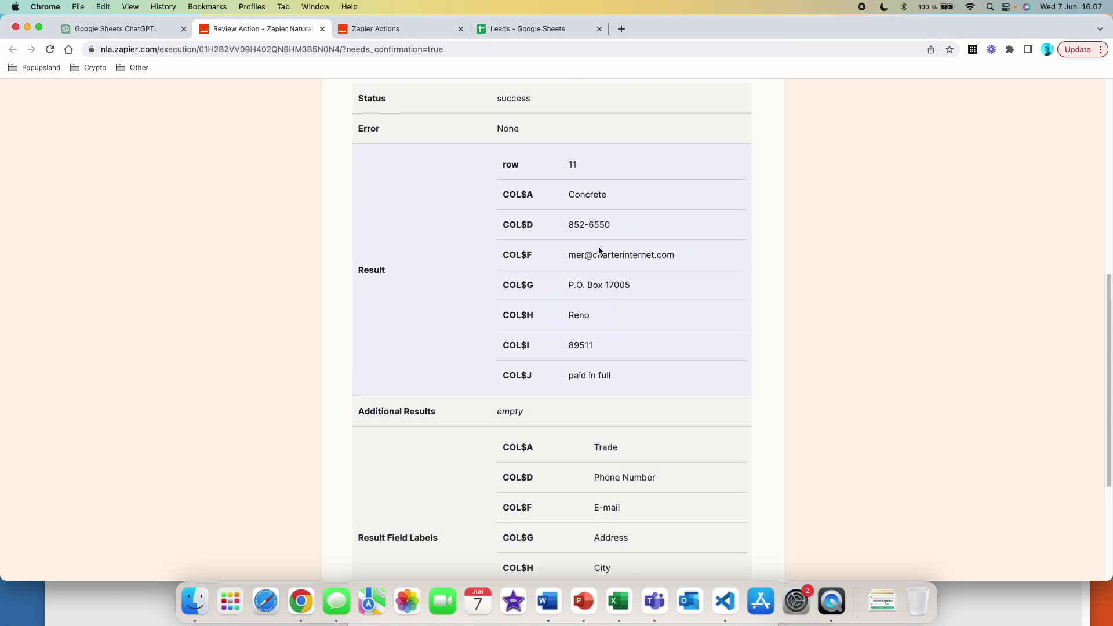
scroll(597, 297, up, 5)
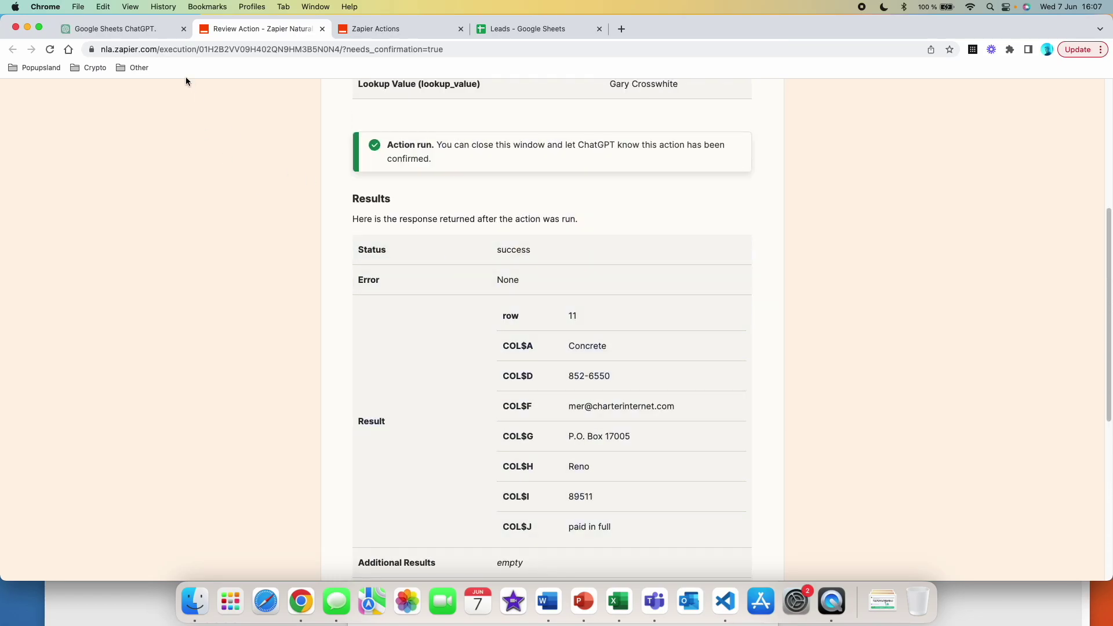
click(139, 27)
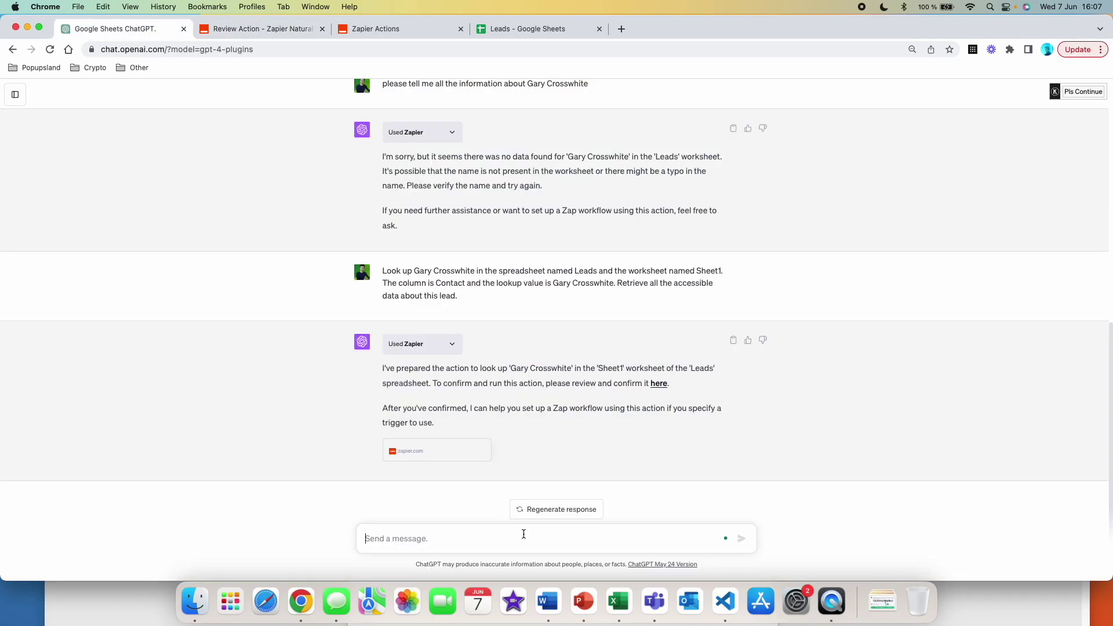
Step: Ask ChatGPT to summarise the Concrete lead's trade, phone, address, city, zip and dues status
text(please retrieve the data and summarize it here for me)
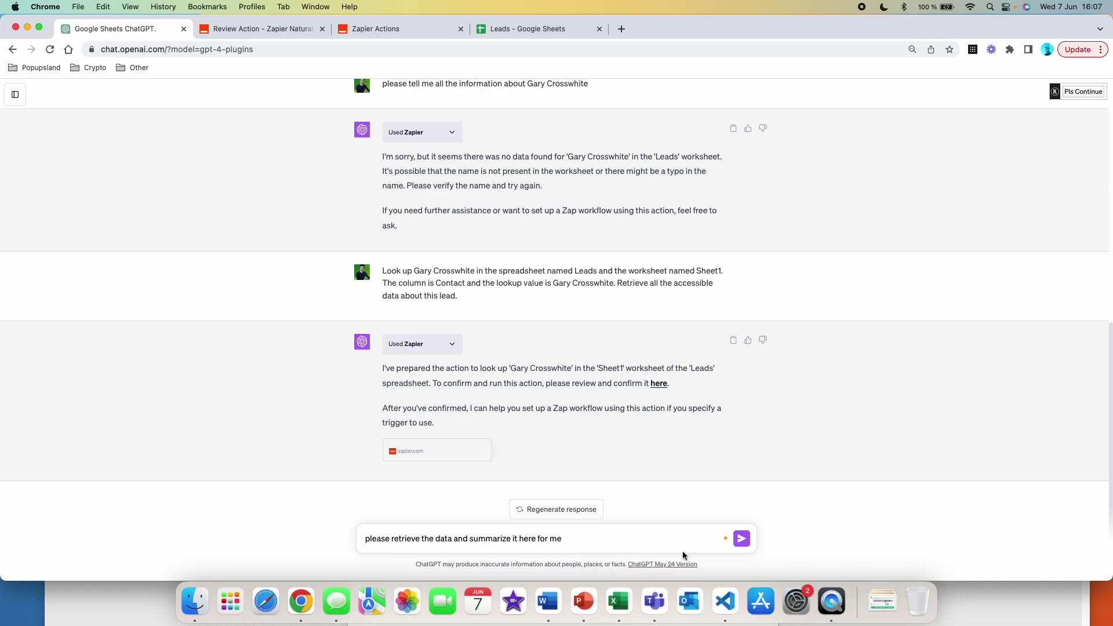
click(749, 546)
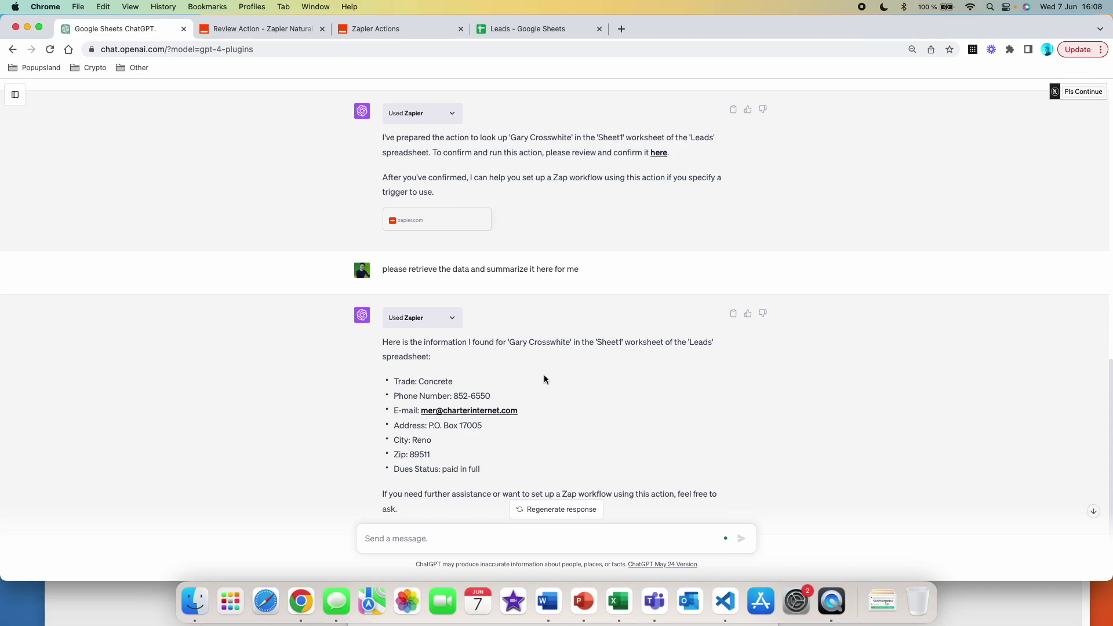
click(509, 32)
Step: Check the Concrete lead's row 11 across all columns in the Leads spreadsheet
click(21, 435)
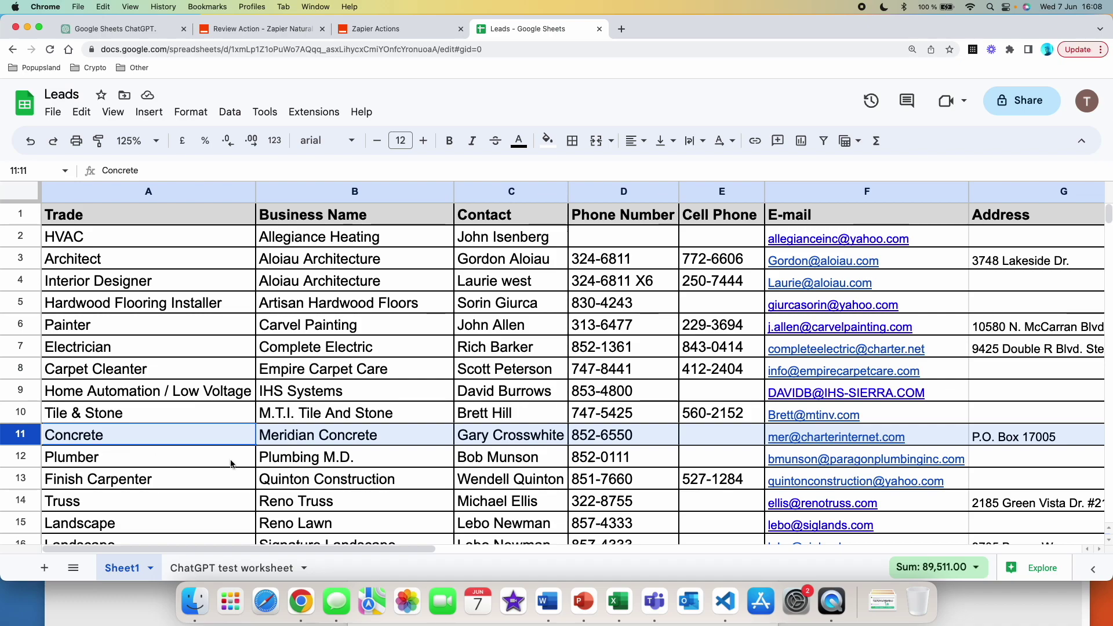
scroll(978, 453, right, 5)
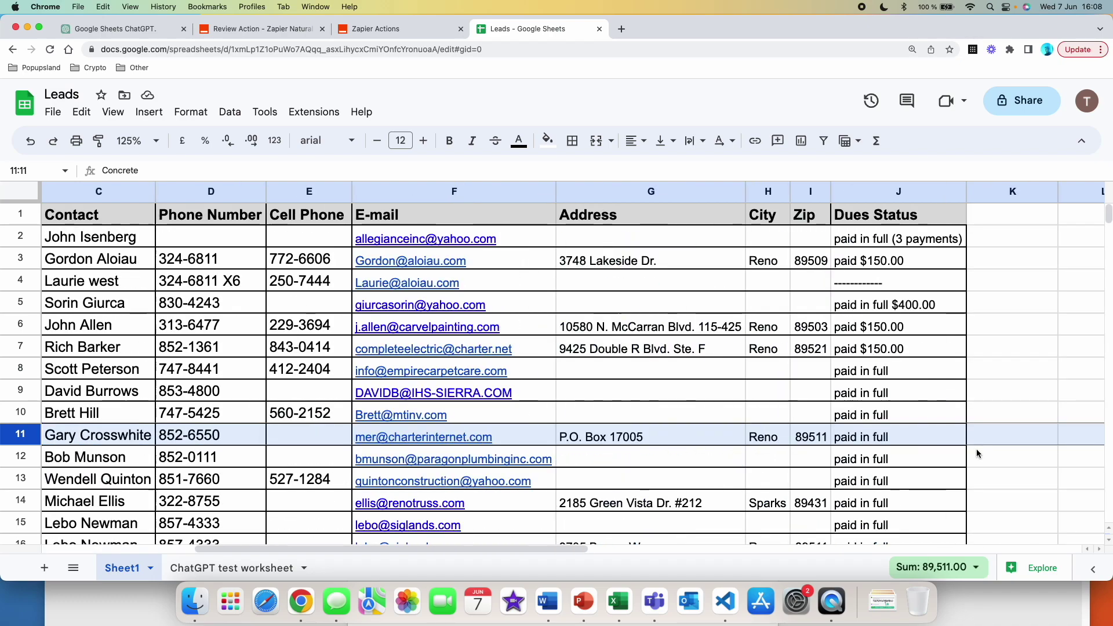
scroll(978, 454, right, 3)
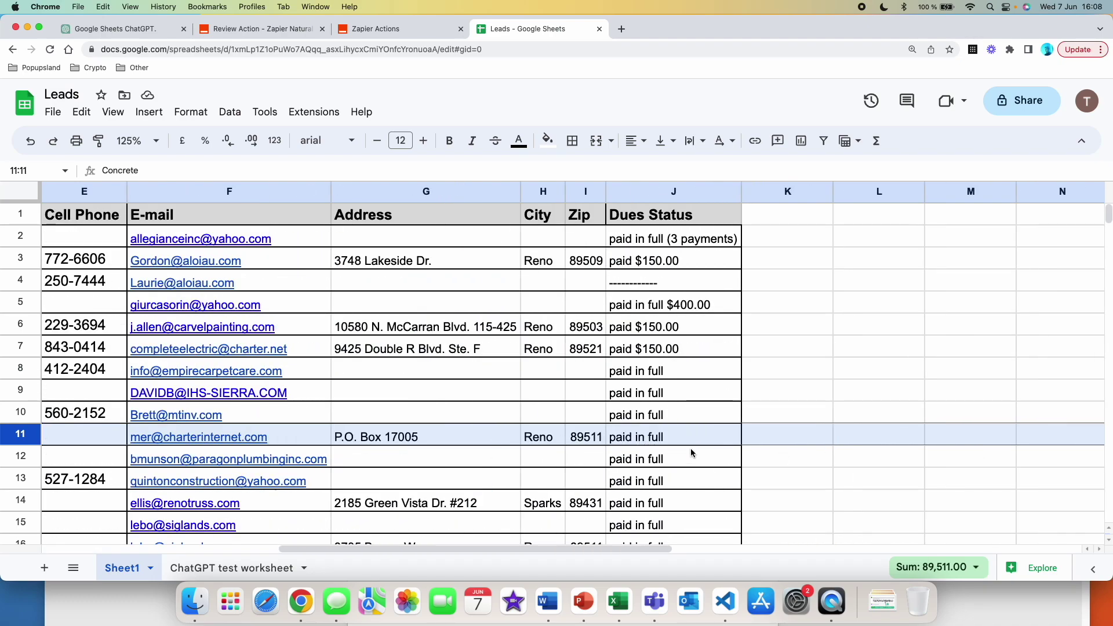
Step: Close Zapier's finished action review page to reveal the saved ChatGPT actions list
key(super+1)
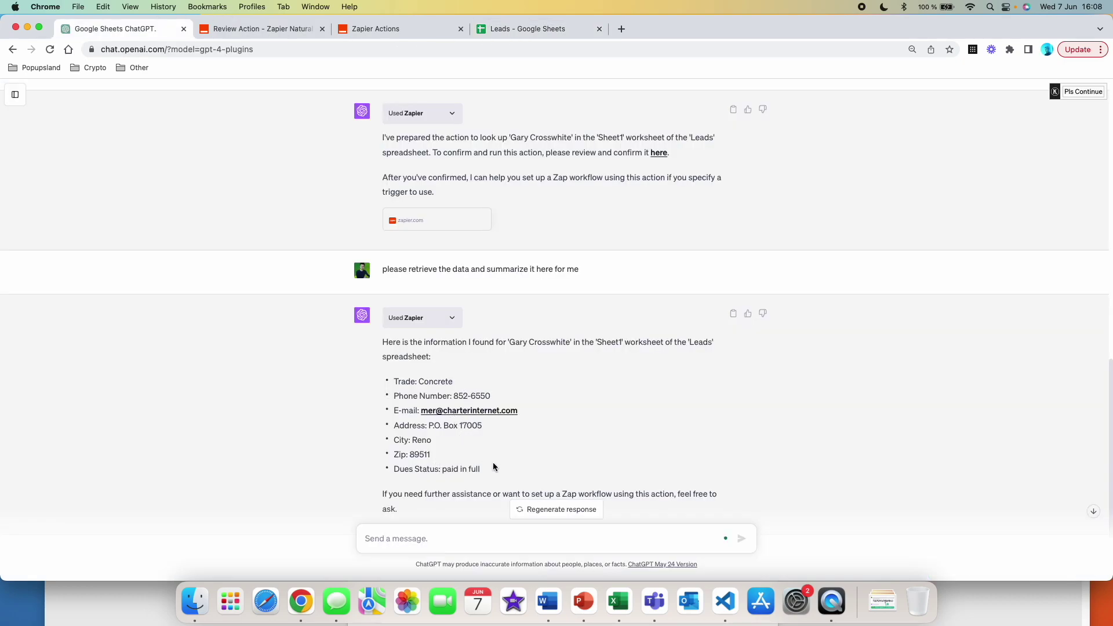
key(super+2)
key(super+w)
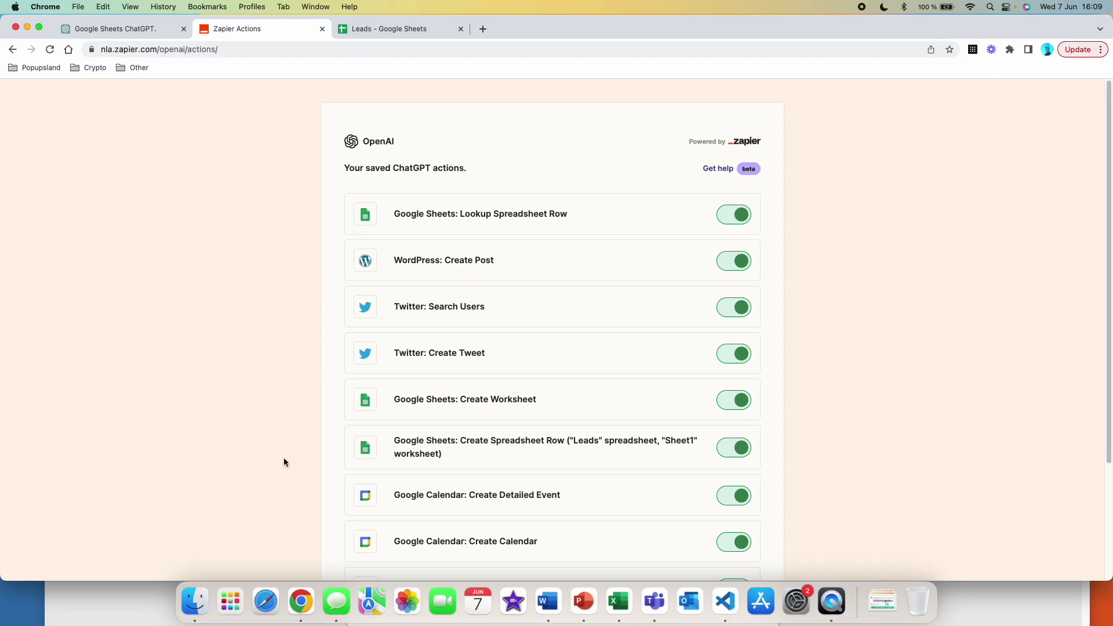
click(562, 448)
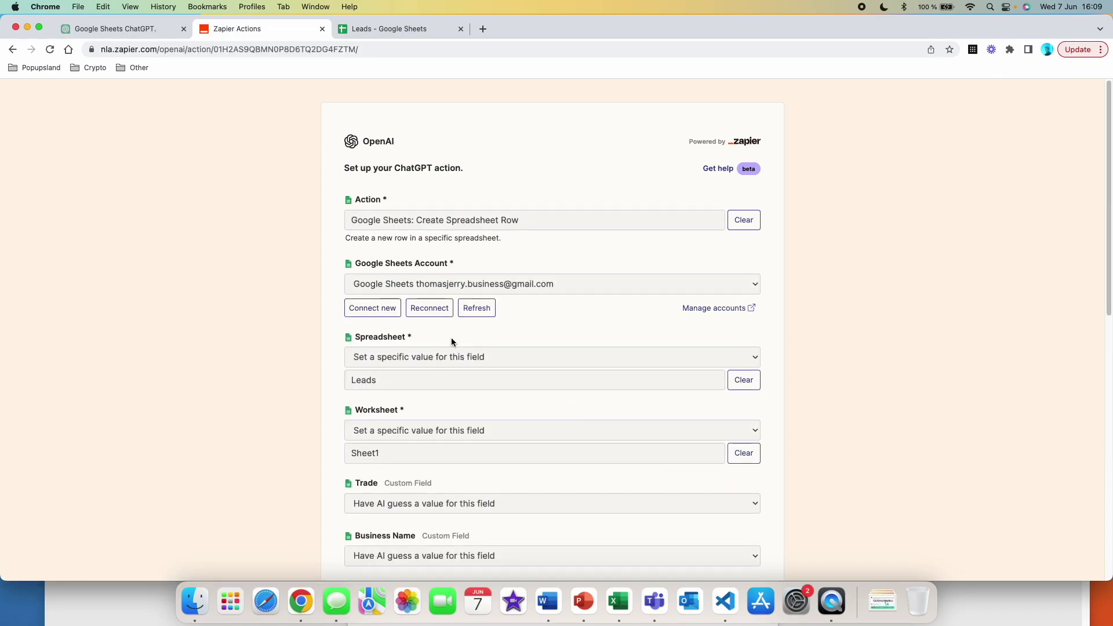
scroll(283, 343, down, 3)
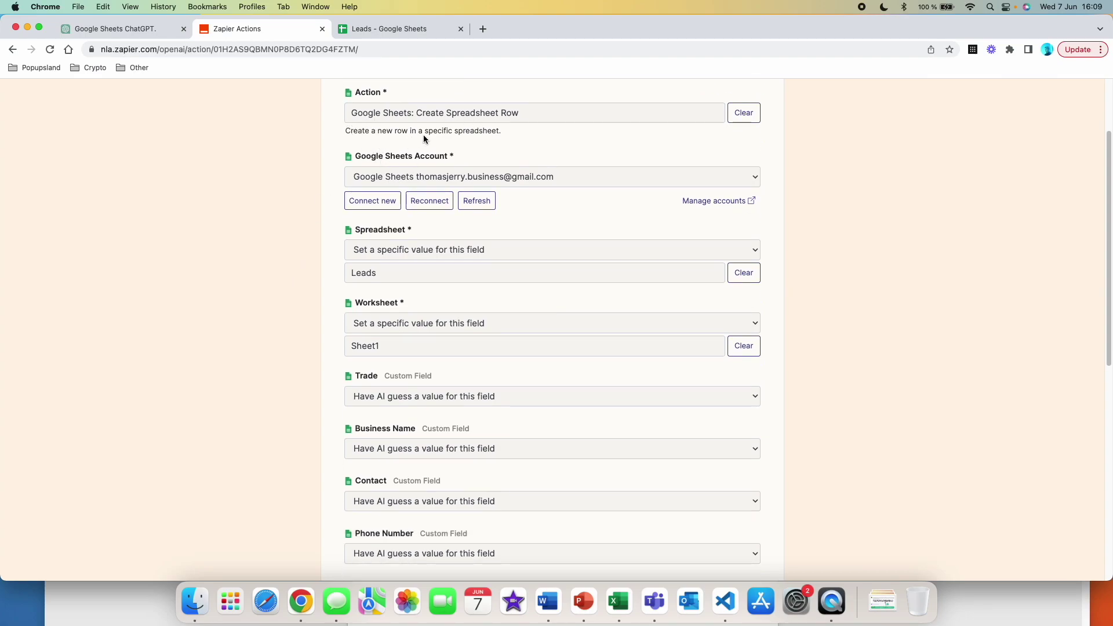
scroll(440, 203, down, 1)
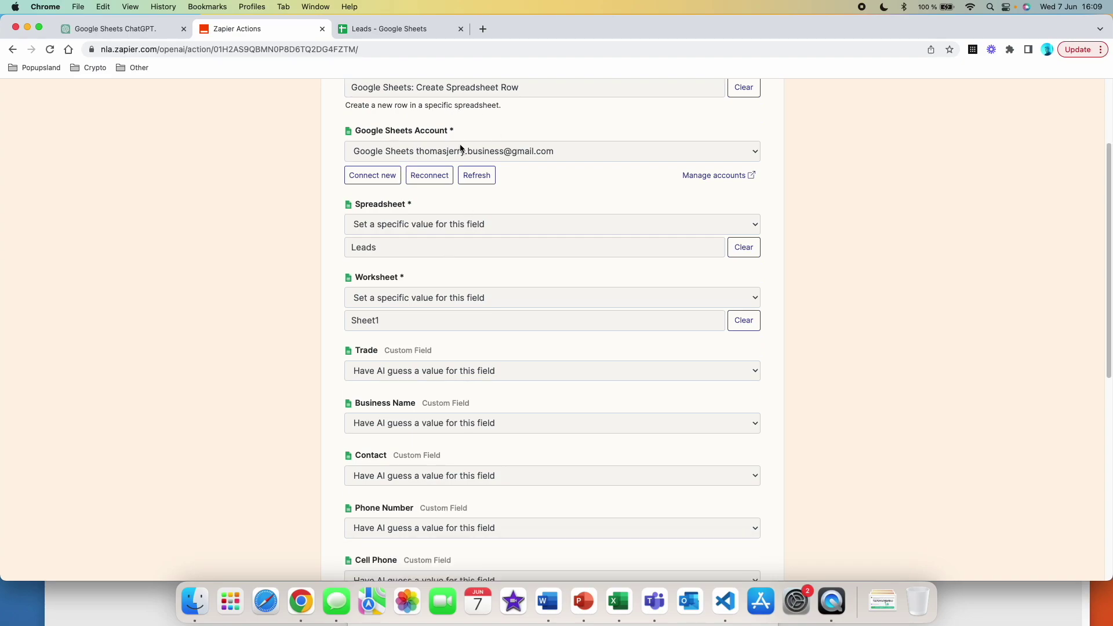
scroll(394, 200, down, 1)
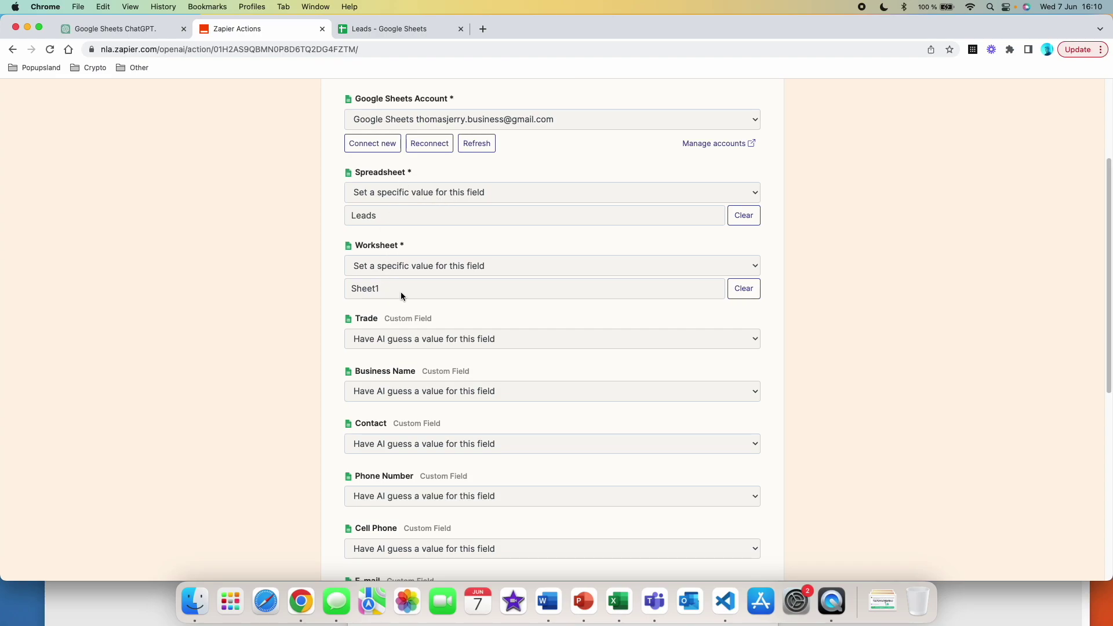
click(399, 32)
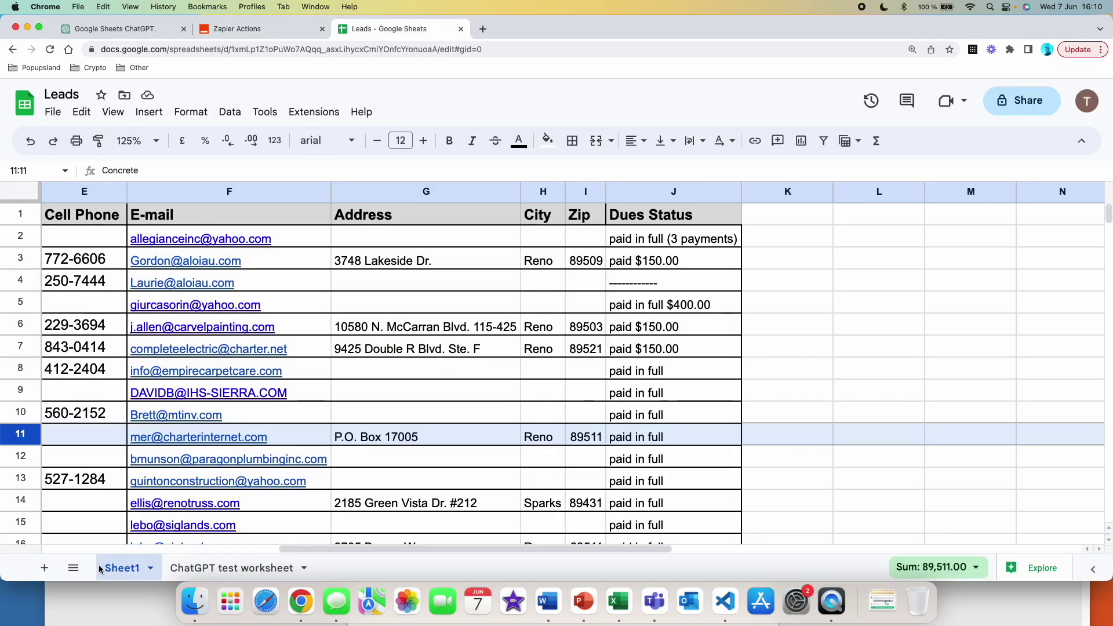
key(ctrl+shift+Tab)
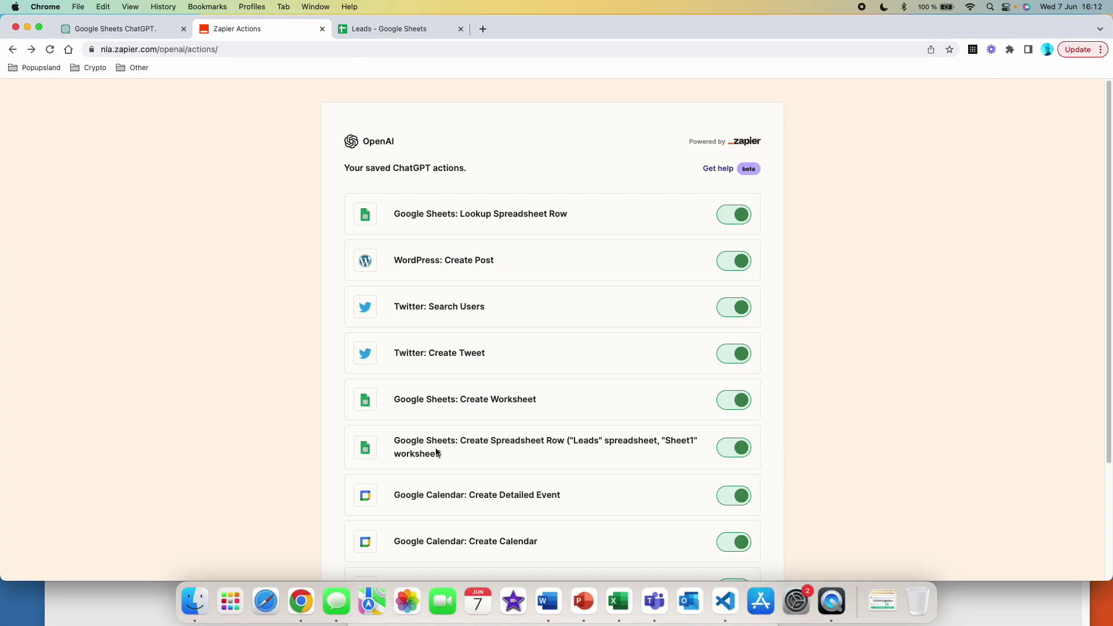
Step: Copy the Create Spreadsheet Row action title into the ChatGPT draft above the ChatGPT A/S row data
drag(443, 455, 397, 449)
key(super+c)
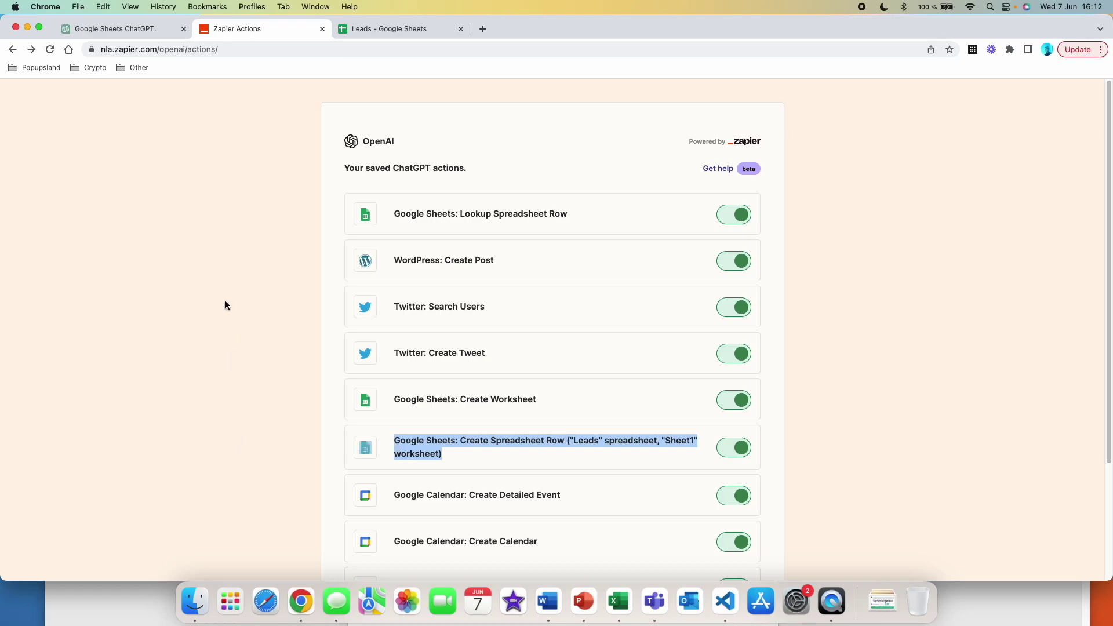
key(ctrl+shift+Tab)
drag(390, 447, 708, 446)
click(397, 472)
scroll(382, 466, down, 1)
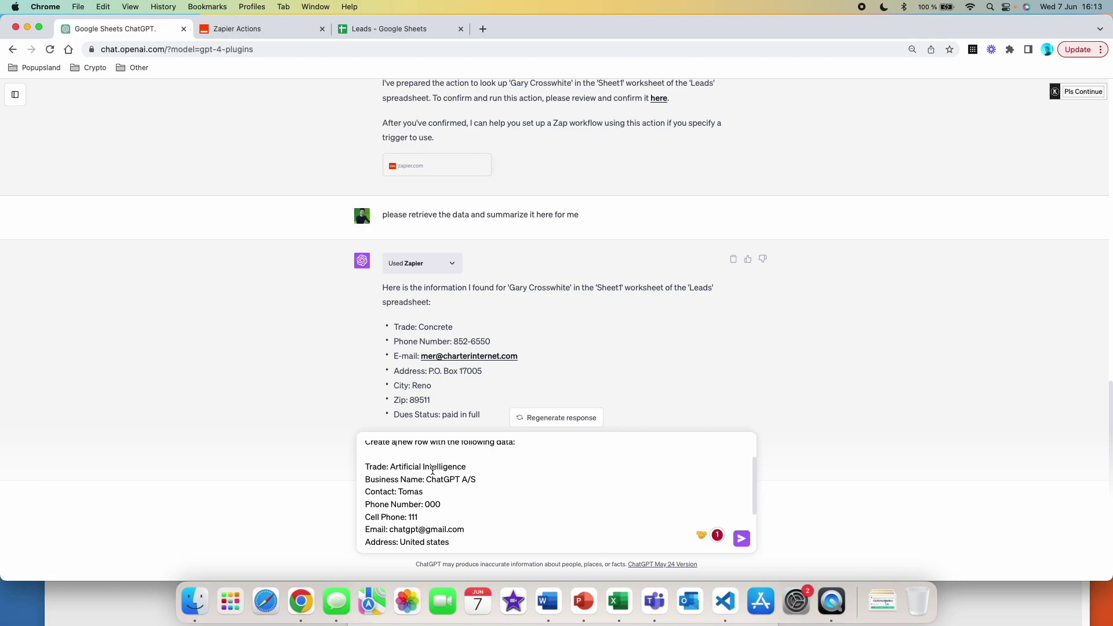
Step: Send the request to add the Artificial Intelligence / ChatGPT A/S row to Leads Sheet1
scroll(432, 471, down, 2)
click(741, 539)
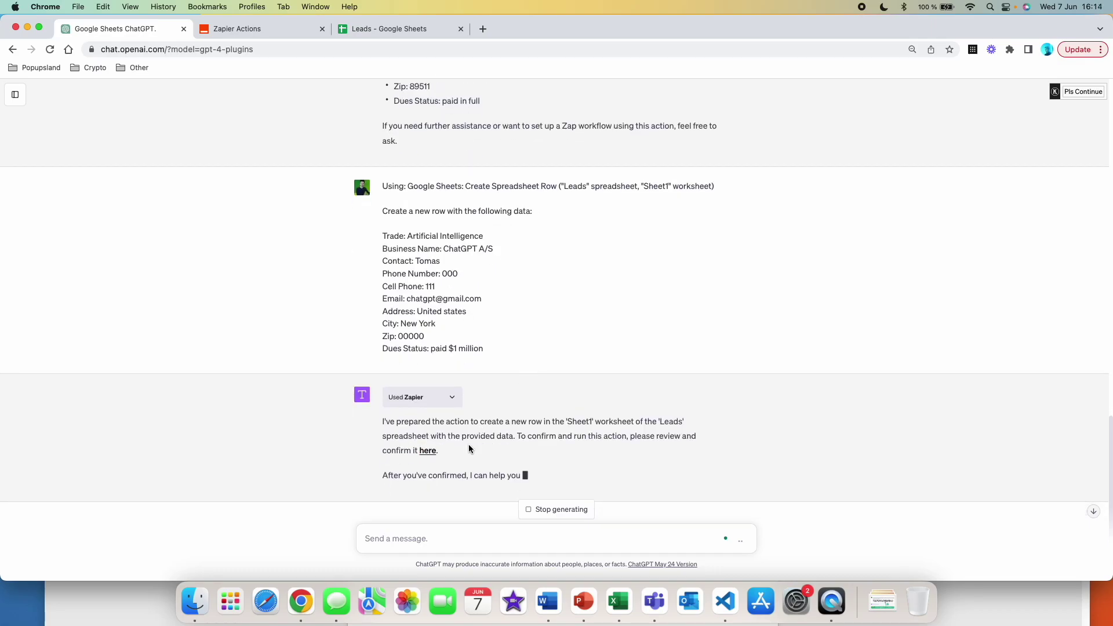
Step: Review the Create Spreadsheet Row preview in Zapier and run it to write the ChatGPT A/S row
click(427, 451)
scroll(527, 185, down, 3)
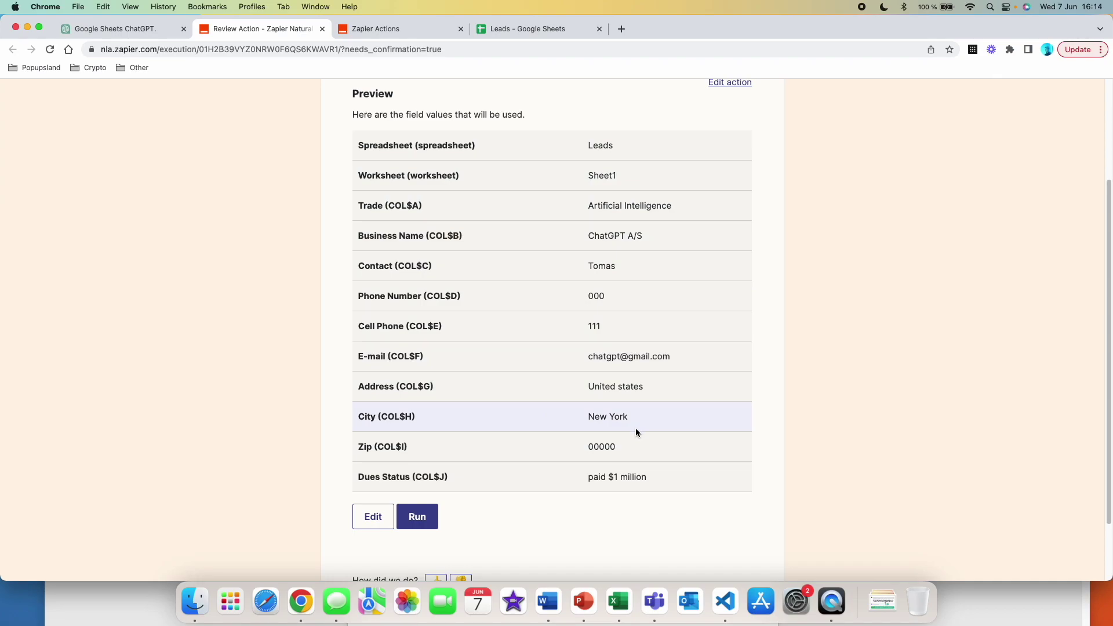
click(422, 509)
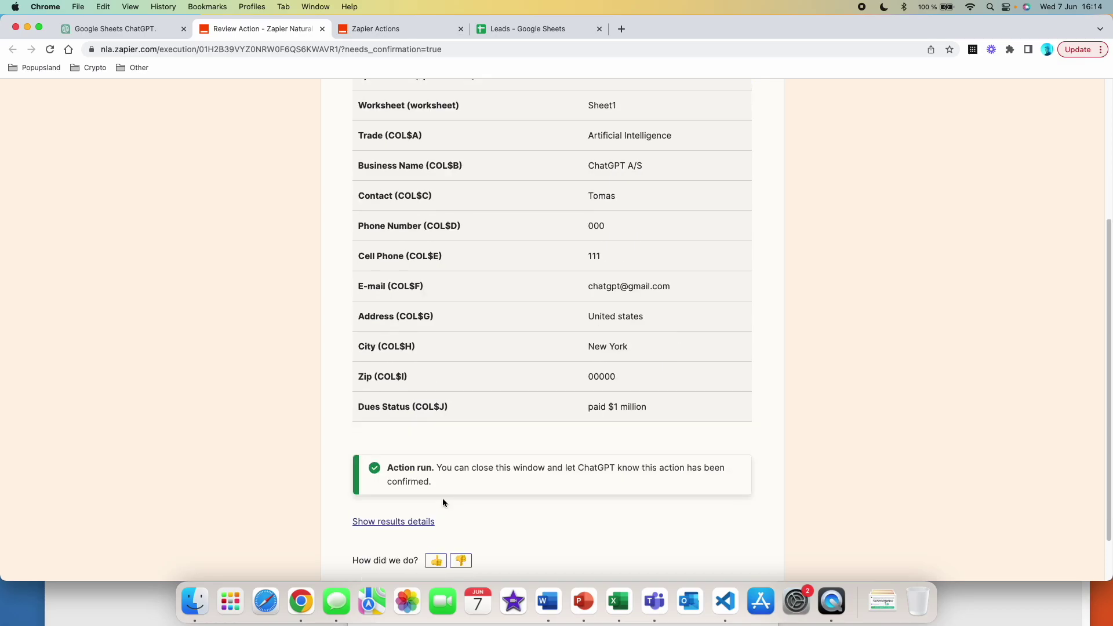
click(531, 27)
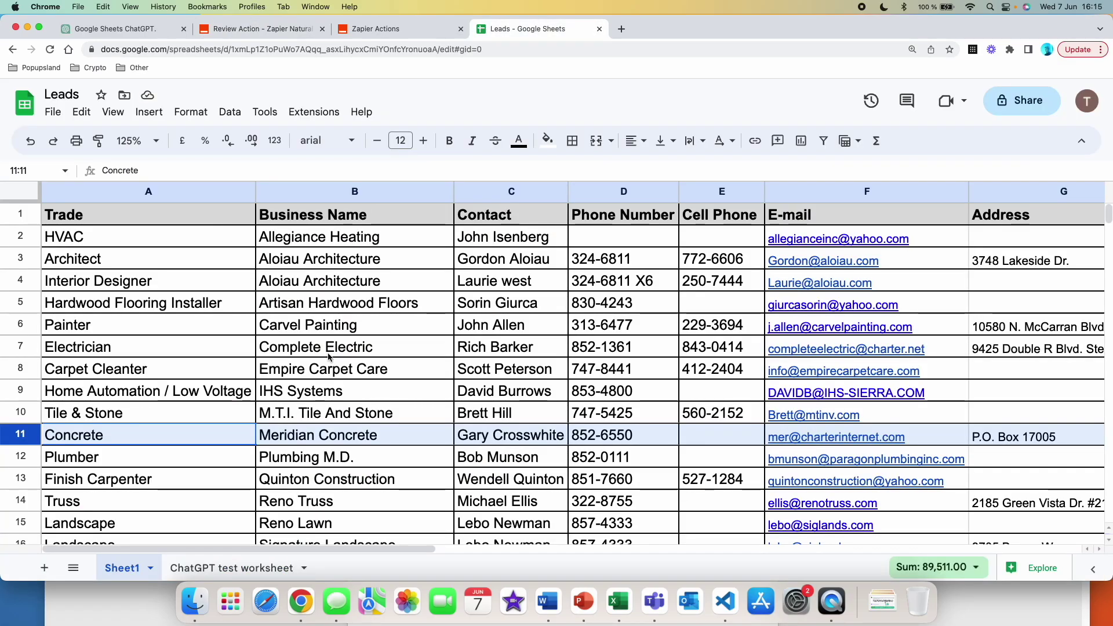
Step: Verify row 18 shows ChatGPT A/S, paid $1 million, then return to Zapier's saved actions
scroll(297, 376, down, 3)
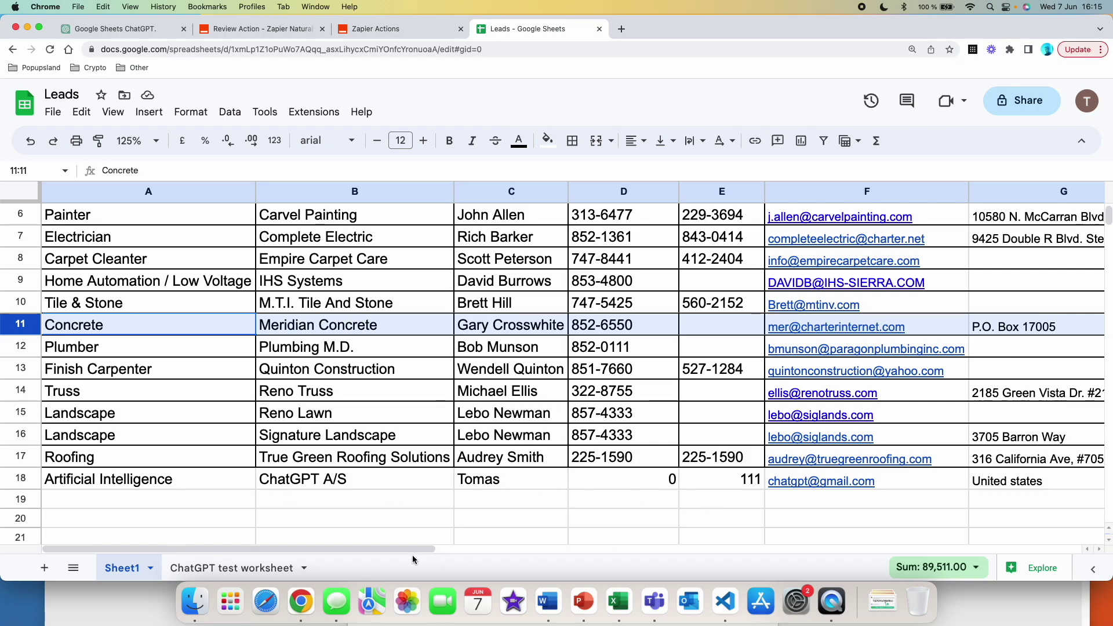
drag(406, 551, 670, 551)
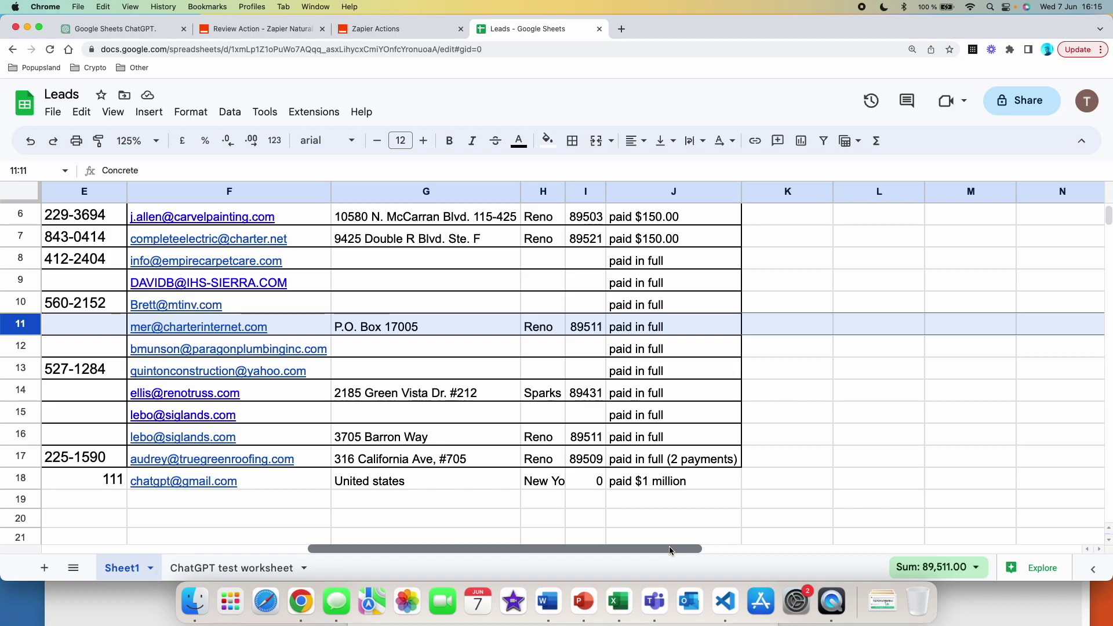
key(ctrl+shift+Tab)
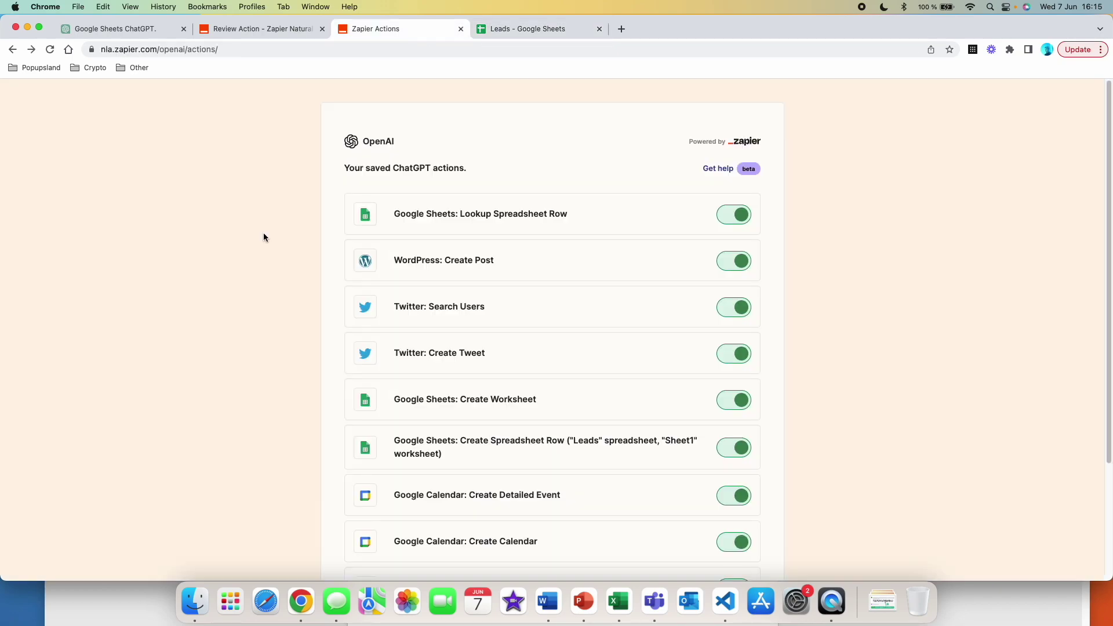